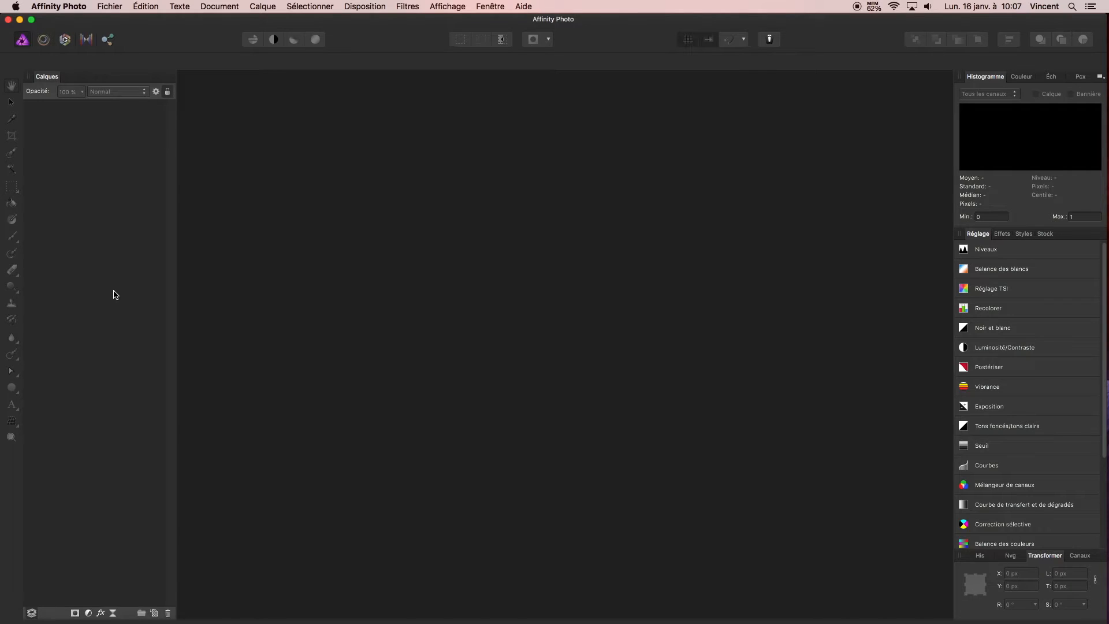
Open cat-1941089.jpg from the photosmontages folder
{"action": "left_click", "coordinate": [113, 7]}
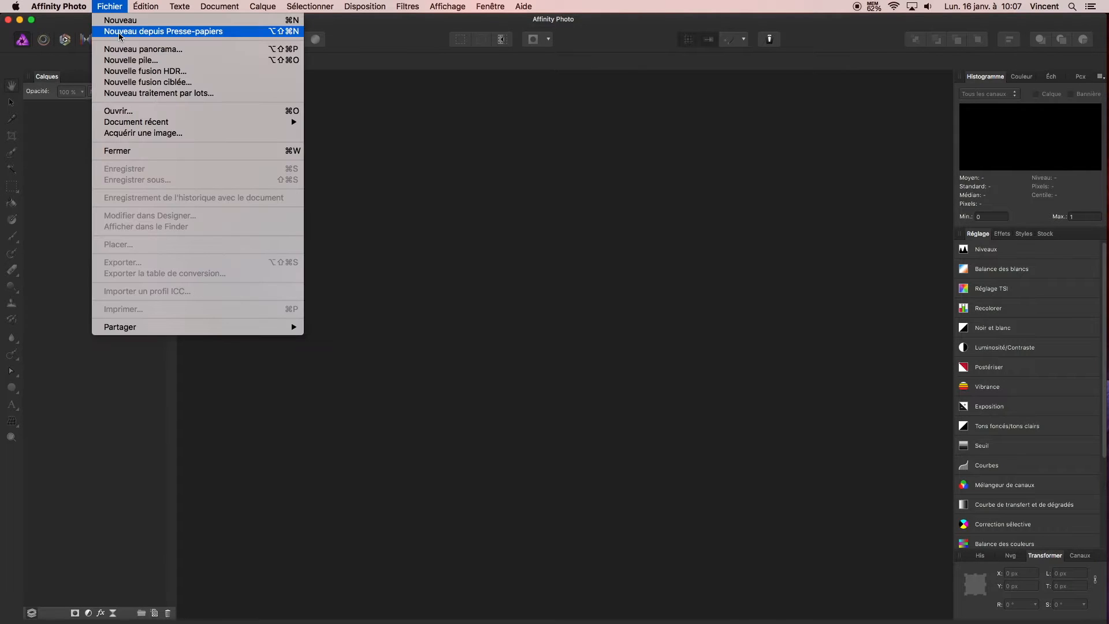
{"action": "left_click", "coordinate": [237, 111]}
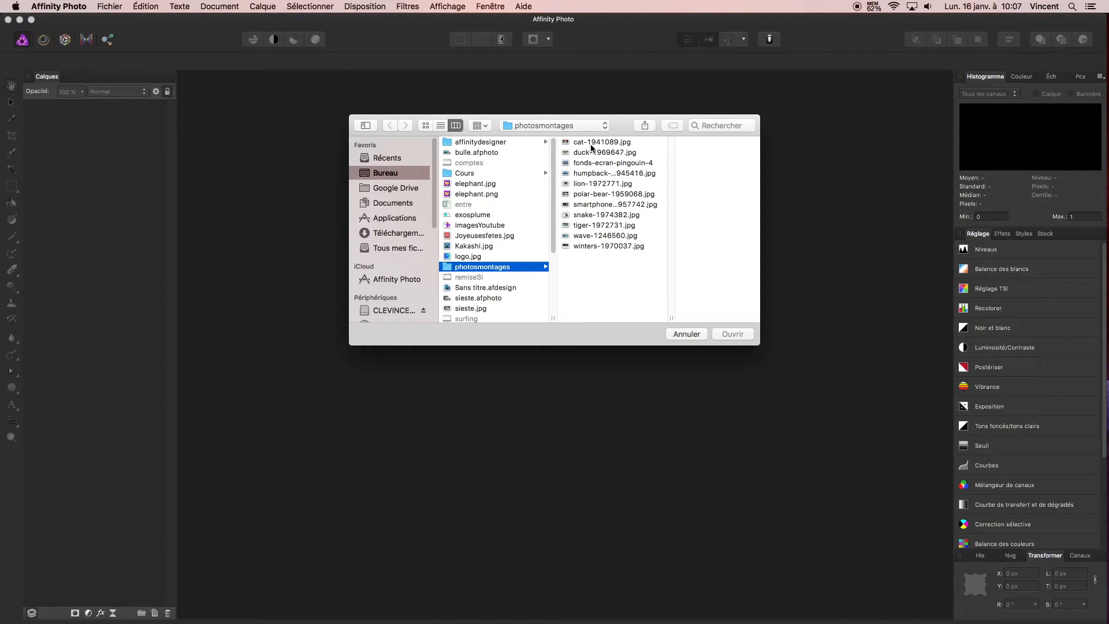
{"action": "left_click", "coordinate": [591, 144]}
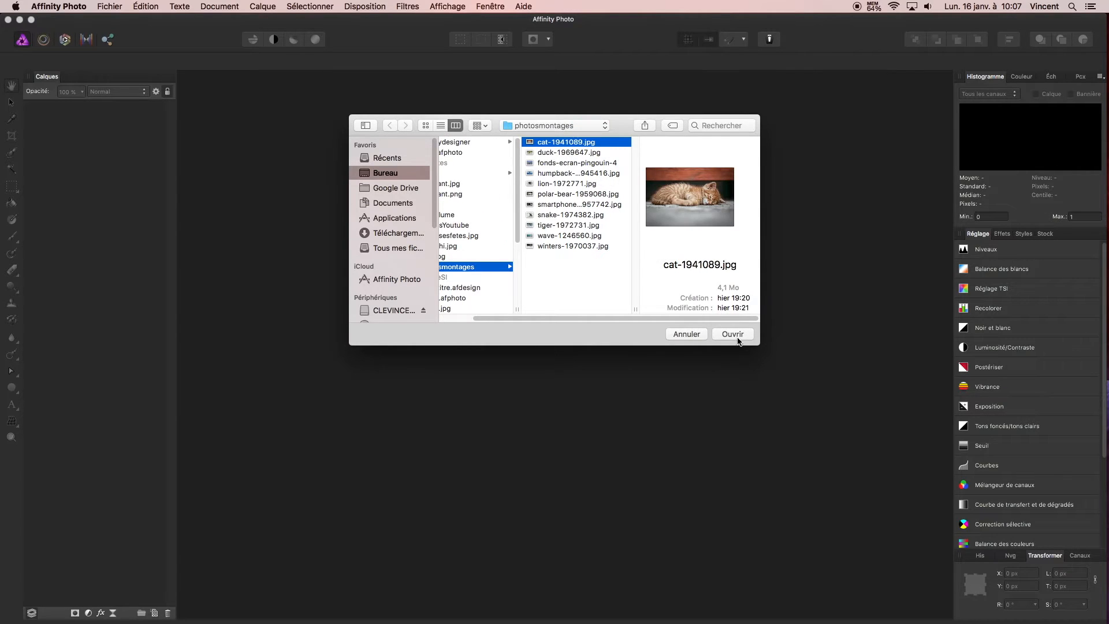
{"action": "left_click", "coordinate": [734, 335]}
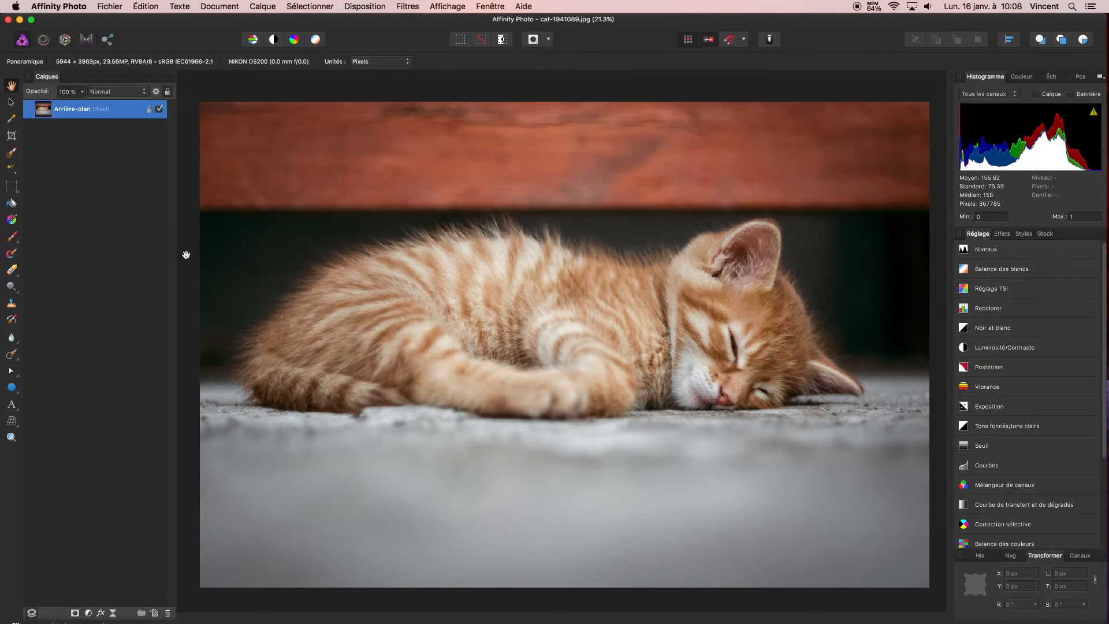
Duplicate the Arrière-plan layer and hide the locked original
{"action": "left_click", "coordinate": [12, 155]}
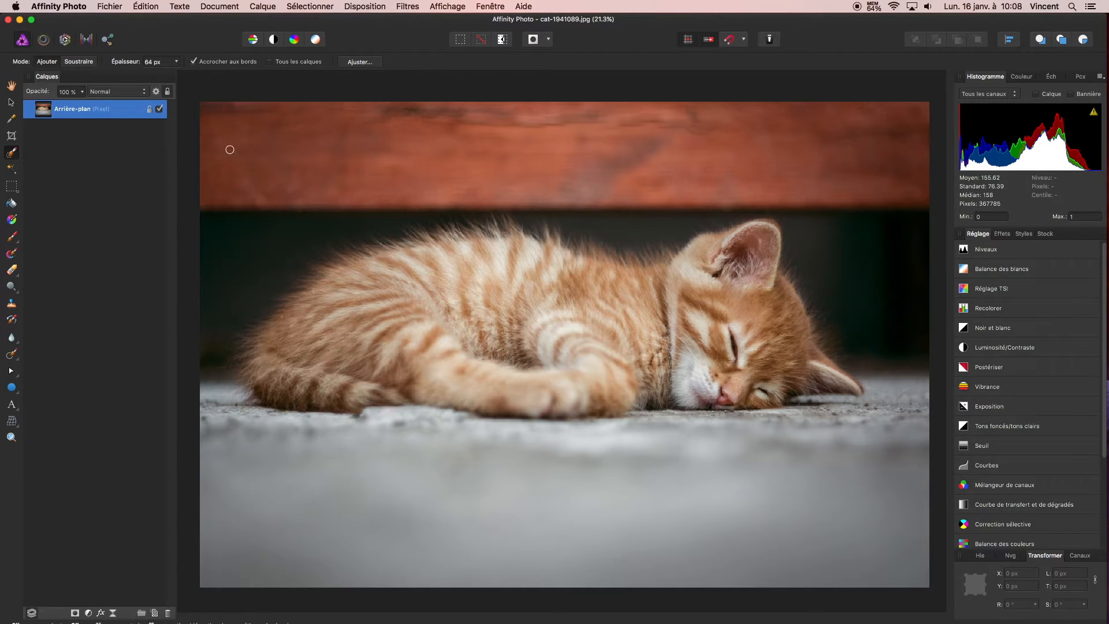
{"action": "right_click", "coordinate": [81, 109]}
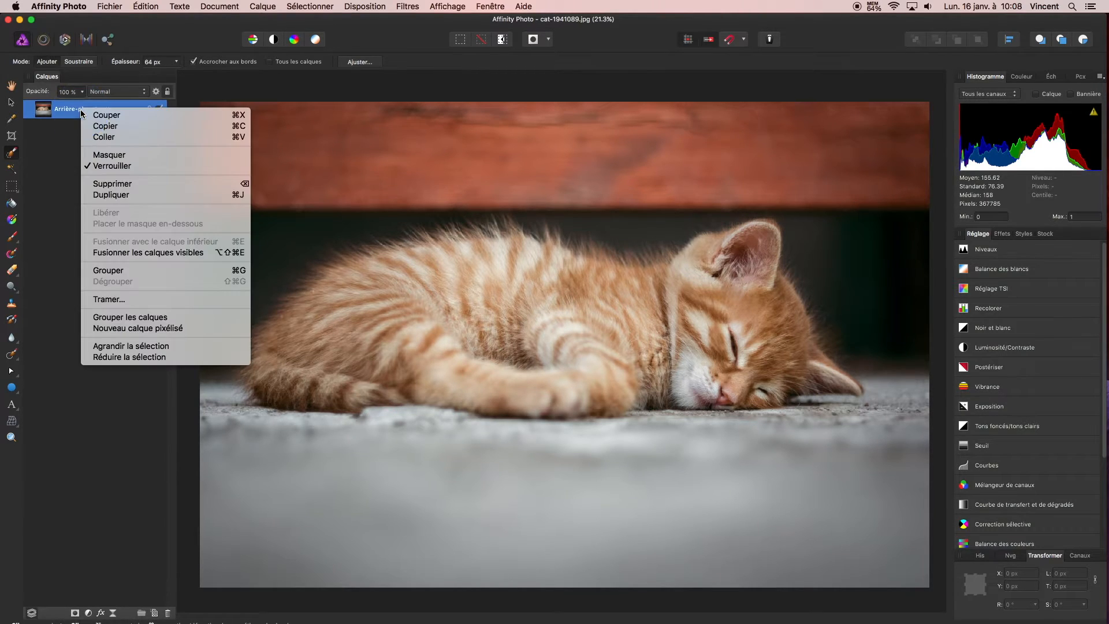
{"action": "left_click", "coordinate": [148, 195]}
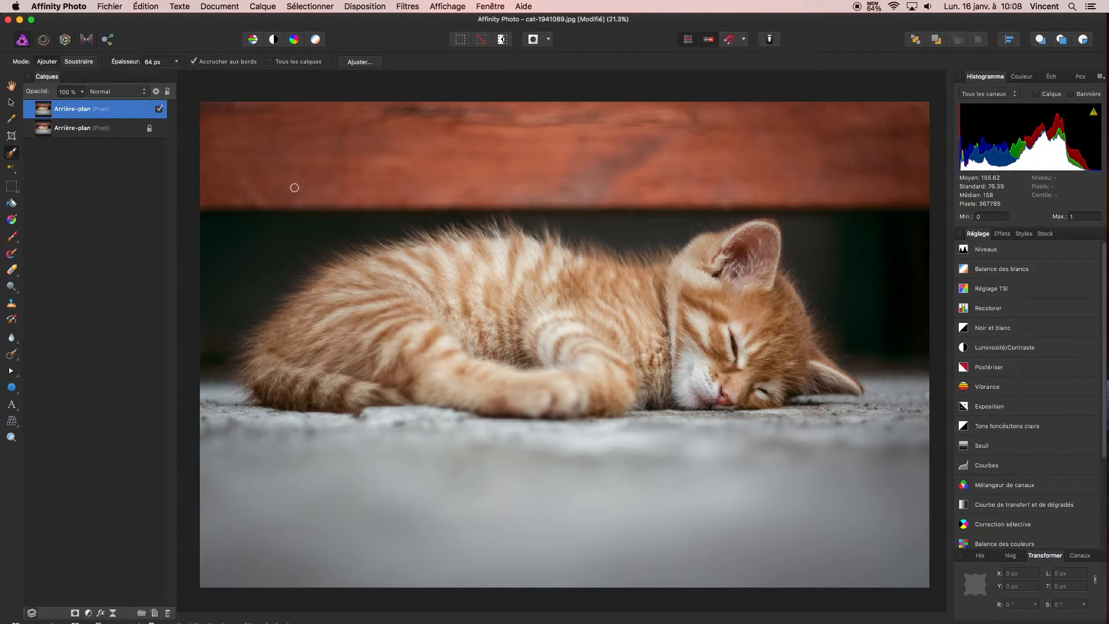
Erase a test stroke on the red plank above the kitten with the Eraser at 170 px width
{"action": "left_click", "coordinate": [11, 269]}
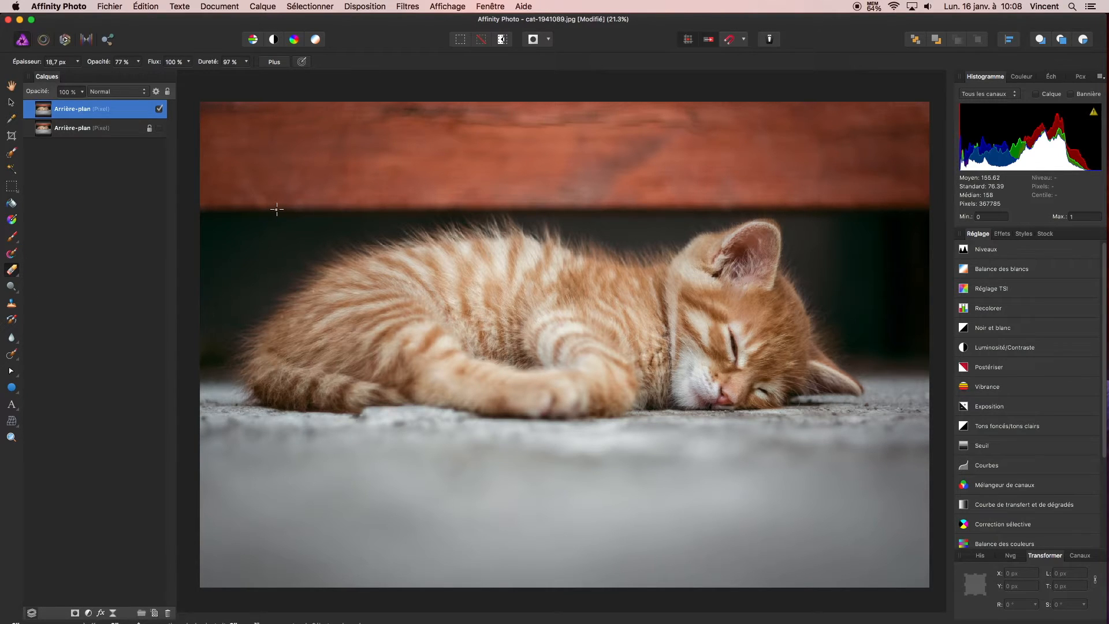
{"action": "left_click", "coordinate": [77, 62]}
{"action": "left_click_drag", "start_coordinate": [77, 76], "coordinate": [116, 75]}
{"action": "mouse_move", "coordinate": [261, 189]}
{"action": "left_mouse_down"}
{"action": "mouse_move", "coordinate": [381, 122]}
{"action": "mouse_move", "coordinate": [375, 142]}
{"action": "left_mouse_up"}
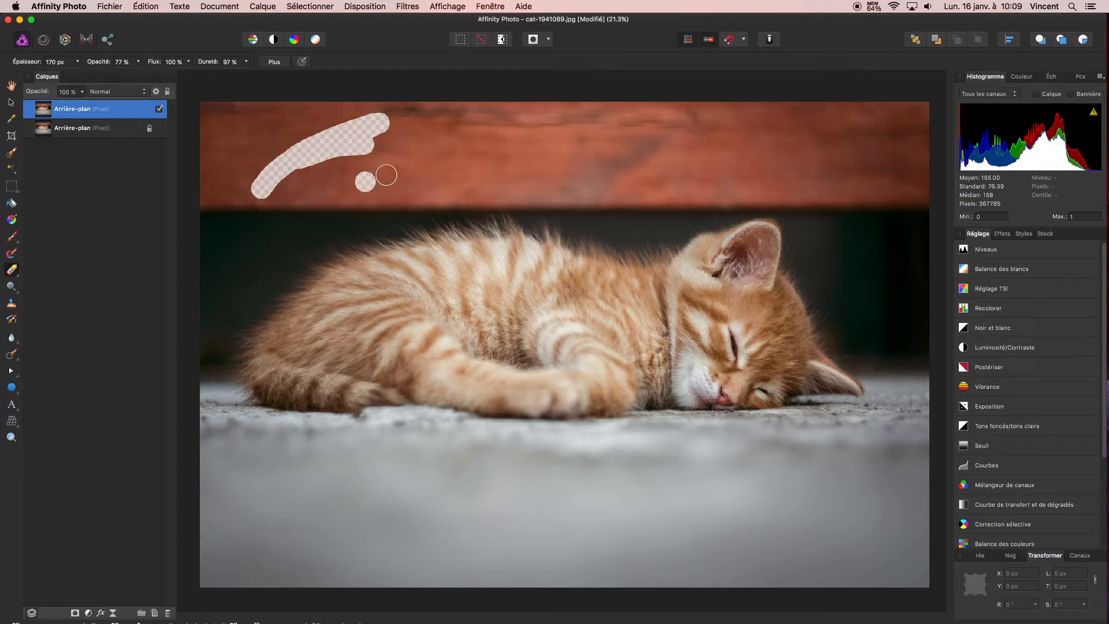
Enlarge the eraser up to about 845 px and erase more test strokes along the red plank
{"action": "left_click", "coordinate": [452, 162]}
{"action": "mouse_move", "coordinate": [452, 162]}
{"action": "left_mouse_down"}
{"action": "mouse_move", "coordinate": [453, 87]}
{"action": "mouse_move", "coordinate": [468, 163]}
{"action": "mouse_move", "coordinate": [547, 163]}
{"action": "mouse_move", "coordinate": [491, 161]}
{"action": "left_mouse_up"}
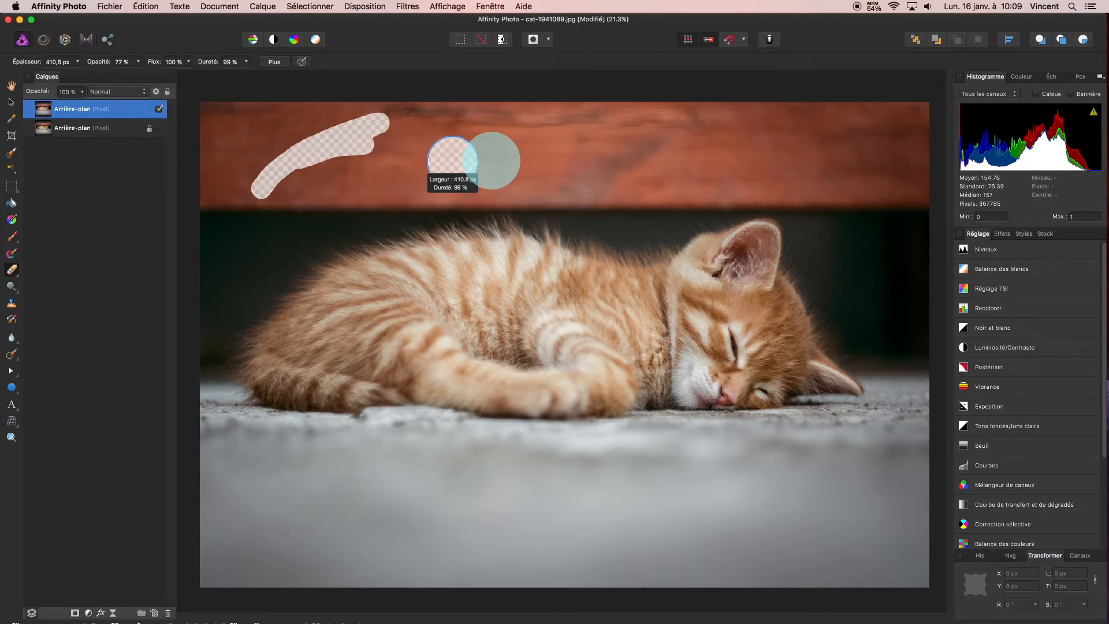
{"action": "mouse_move", "coordinate": [491, 160]}
{"action": "left_mouse_down"}
{"action": "mouse_move", "coordinate": [391, 154]}
{"action": "mouse_move", "coordinate": [516, 162]}
{"action": "mouse_move", "coordinate": [600, 130]}
{"action": "mouse_move", "coordinate": [674, 164]}
{"action": "left_mouse_up"}
{"action": "left_click_drag", "start_coordinate": [746, 168], "coordinate": [854, 153]}
{"action": "left_click_drag", "start_coordinate": [767, 151], "coordinate": [763, 151]}
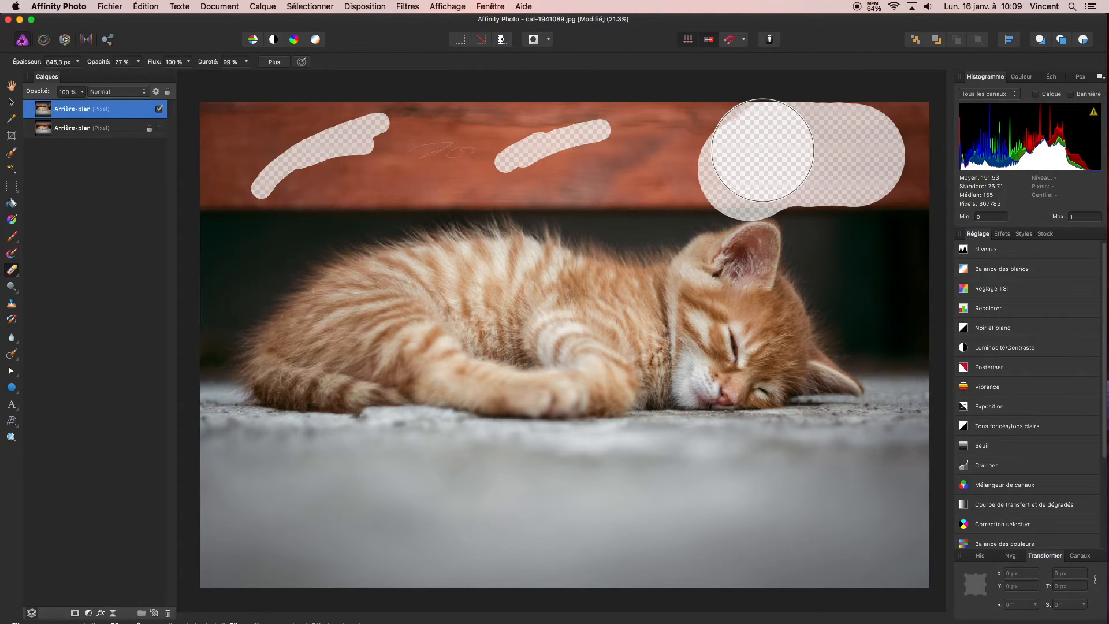
Undo all the test eraser strokes on the red plank and reduce the eraser width to about 199 px
{"action": "key", "text": "super+z"}
{"action": "key", "text": "super+z"}
{"action": "key", "text": "super+z"}
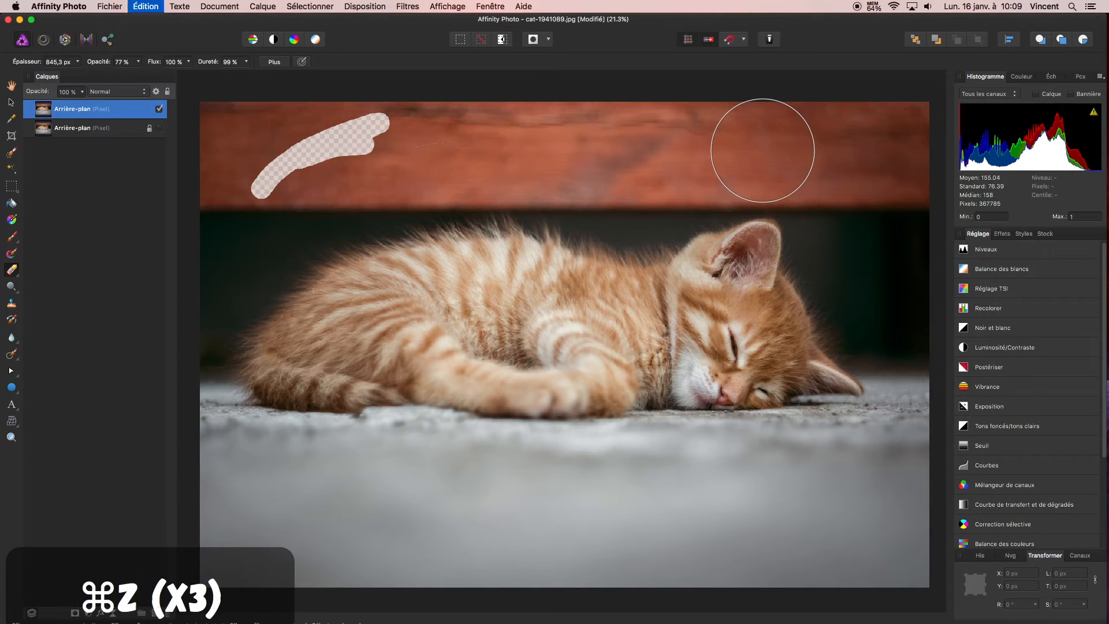
{"action": "key", "text": "super+z"}
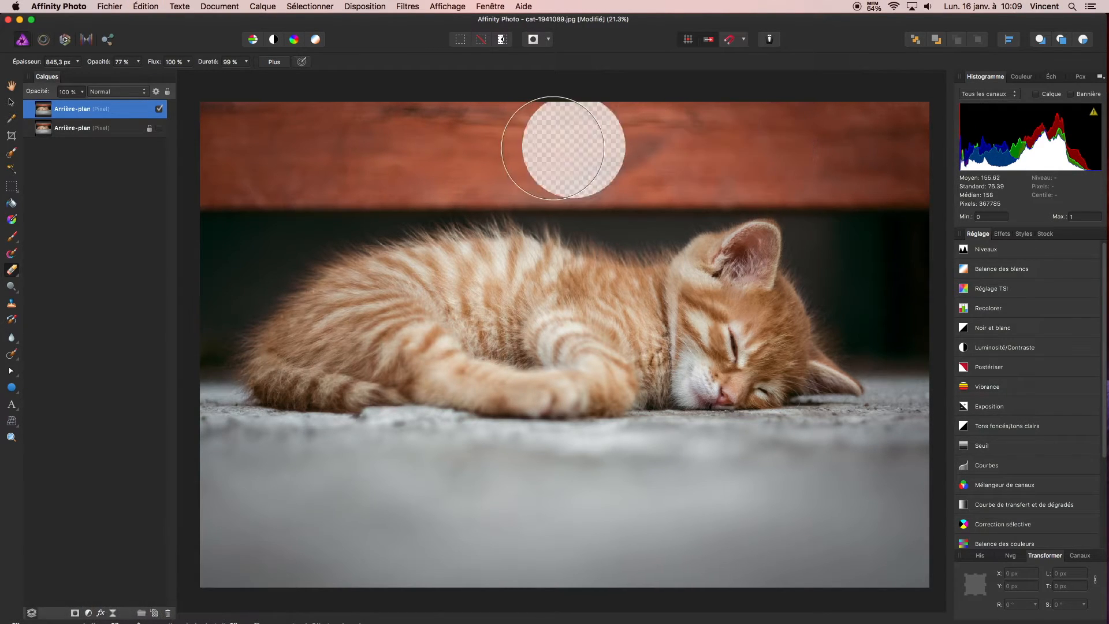
{"action": "left_click_drag", "start_coordinate": [551, 148], "coordinate": [533, 149]}
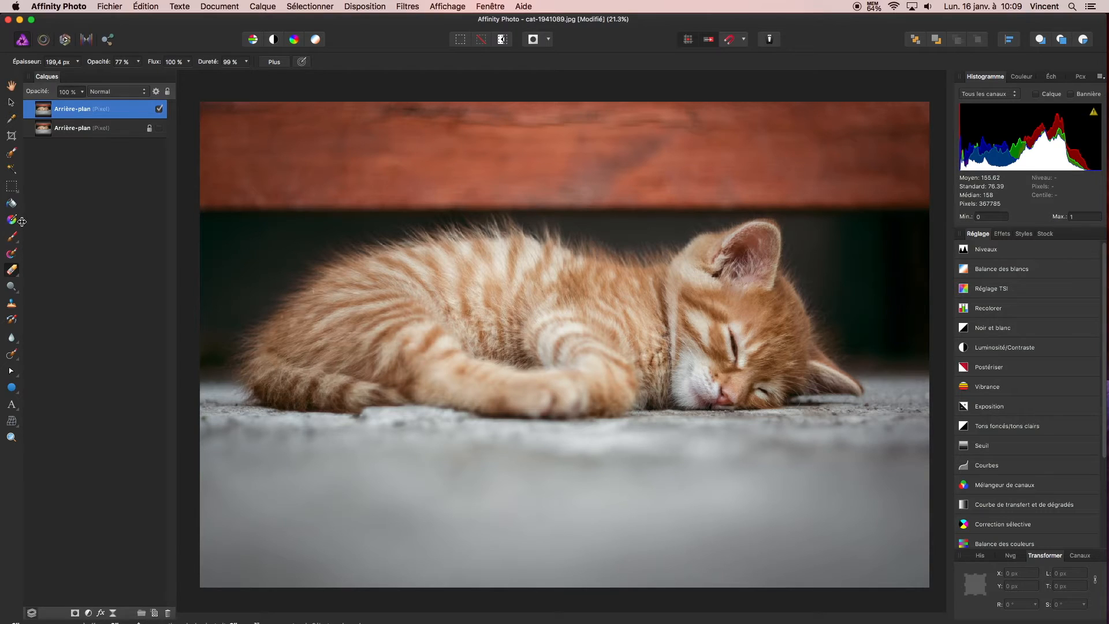
Select the kitten's body and head with the Selection Brush enlarged to 253 px
{"action": "left_click", "coordinate": [11, 155]}
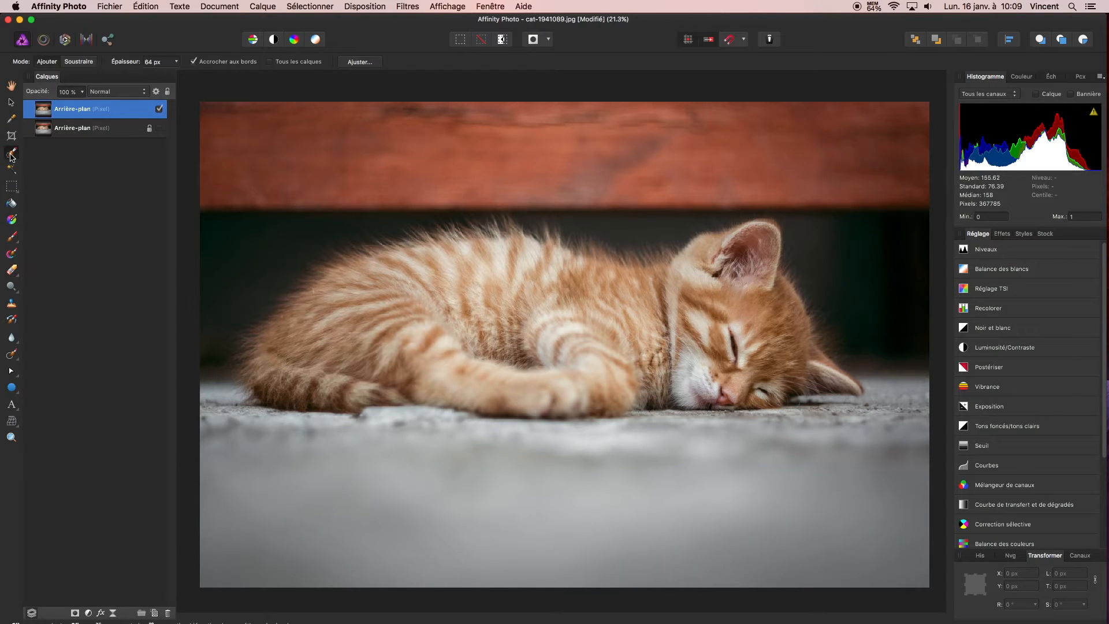
{"action": "left_click", "coordinate": [347, 170]}
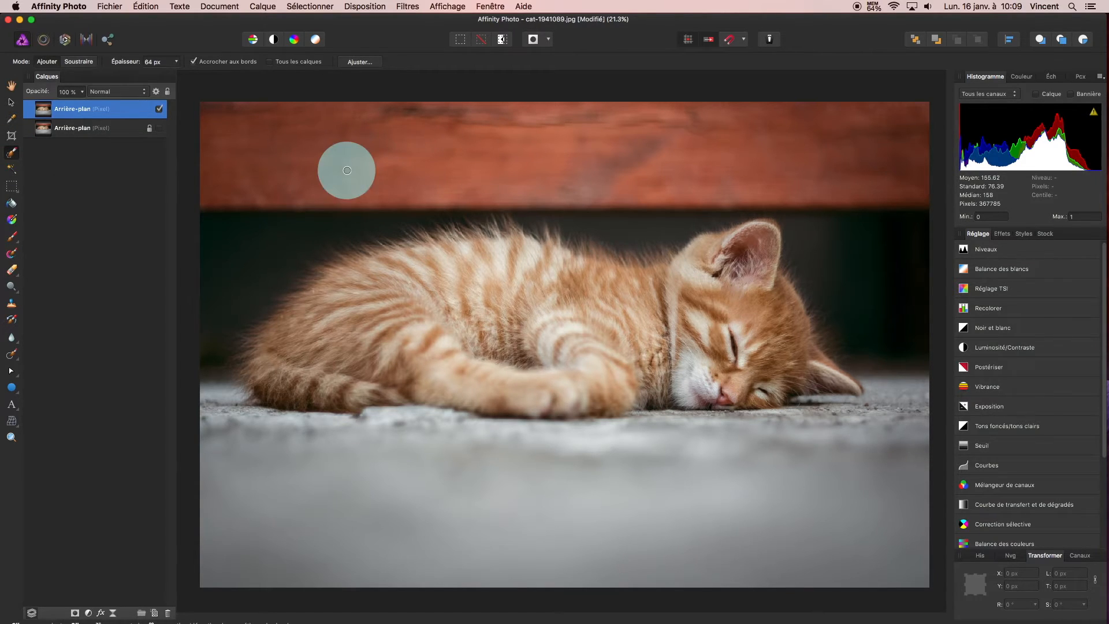
{"action": "mouse_move", "coordinate": [347, 171]}
{"action": "left_mouse_down"}
{"action": "mouse_move", "coordinate": [366, 166]}
{"action": "mouse_move", "coordinate": [353, 169]}
{"action": "left_mouse_up"}
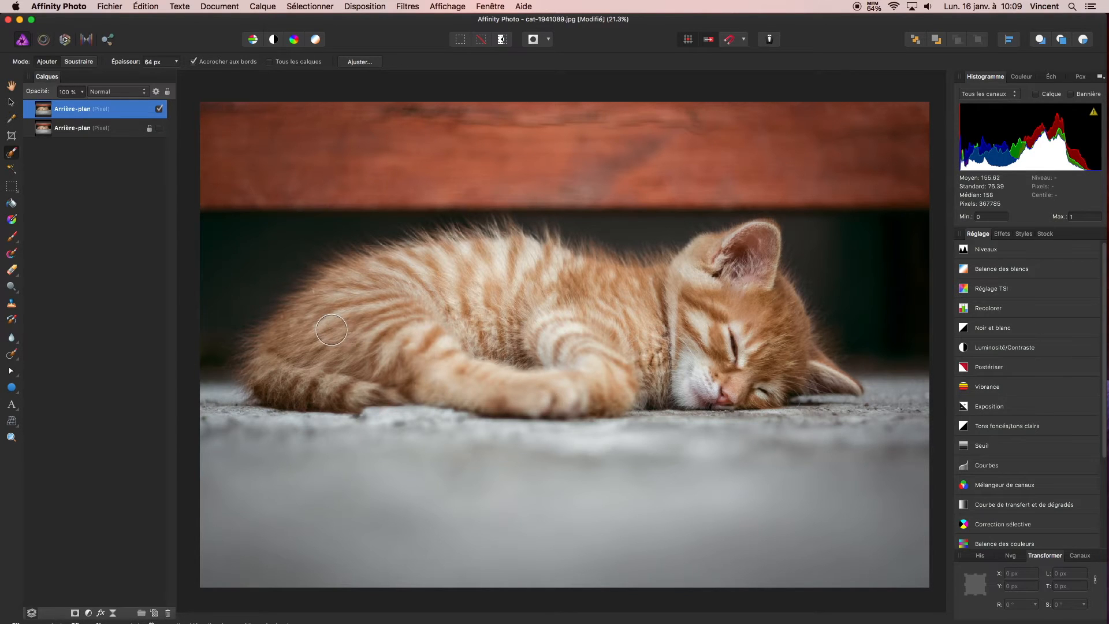
{"action": "left_click_drag", "start_coordinate": [331, 329], "coordinate": [373, 333]}
{"action": "mouse_move", "coordinate": [416, 271]}
{"action": "left_mouse_down"}
{"action": "mouse_move", "coordinate": [459, 289]}
{"action": "mouse_move", "coordinate": [473, 266]}
{"action": "mouse_move", "coordinate": [462, 333]}
{"action": "mouse_move", "coordinate": [515, 376]}
{"action": "mouse_move", "coordinate": [508, 323]}
{"action": "mouse_move", "coordinate": [554, 352]}
{"action": "mouse_move", "coordinate": [615, 346]}
{"action": "mouse_move", "coordinate": [607, 347]}
{"action": "mouse_move", "coordinate": [649, 309]}
{"action": "mouse_move", "coordinate": [714, 324]}
{"action": "mouse_move", "coordinate": [715, 289]}
{"action": "mouse_move", "coordinate": [710, 303]}
{"action": "mouse_move", "coordinate": [759, 349]}
{"action": "mouse_move", "coordinate": [687, 345]}
{"action": "mouse_move", "coordinate": [664, 314]}
{"action": "mouse_move", "coordinate": [574, 297]}
{"action": "mouse_move", "coordinate": [613, 306]}
{"action": "mouse_move", "coordinate": [584, 294]}
{"action": "left_mouse_up"}
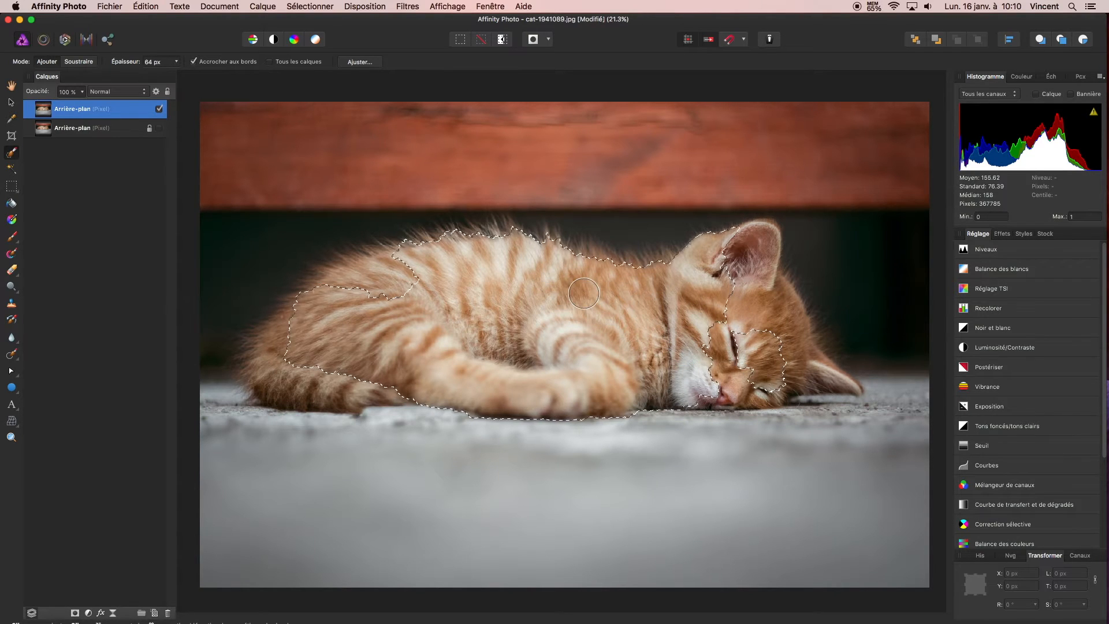
{"action": "mouse_move", "coordinate": [729, 272]}
{"action": "left_mouse_down"}
{"action": "mouse_move", "coordinate": [749, 259]}
{"action": "mouse_move", "coordinate": [758, 322]}
{"action": "mouse_move", "coordinate": [719, 352]}
{"action": "left_mouse_up"}
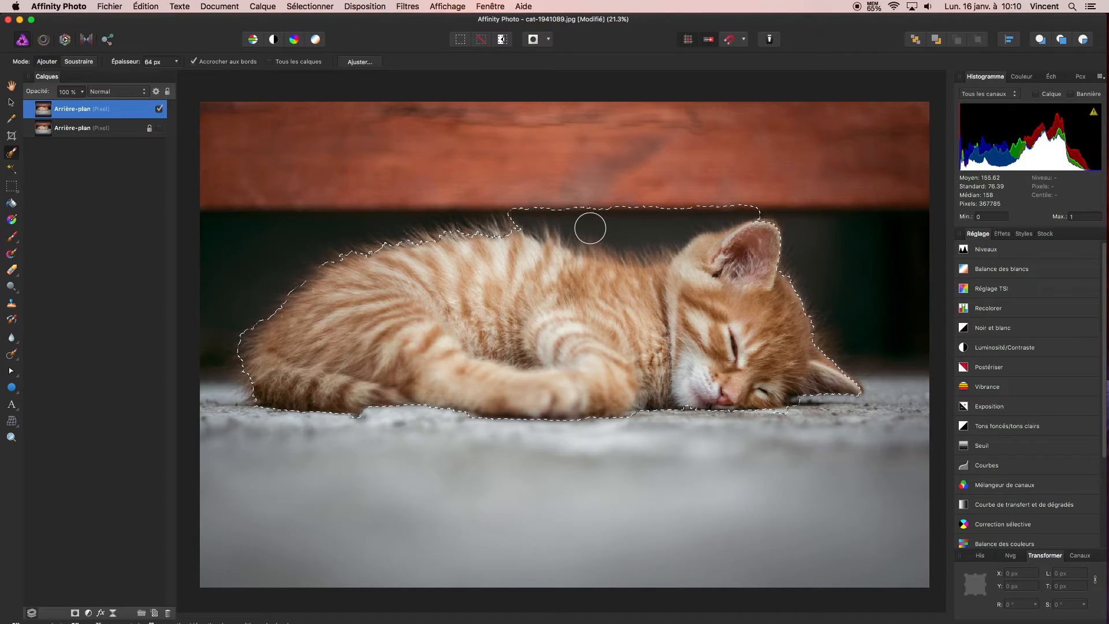
Subtract the dark background between the red plank and the kitten's back from the selection
{"action": "left_click", "coordinate": [79, 61]}
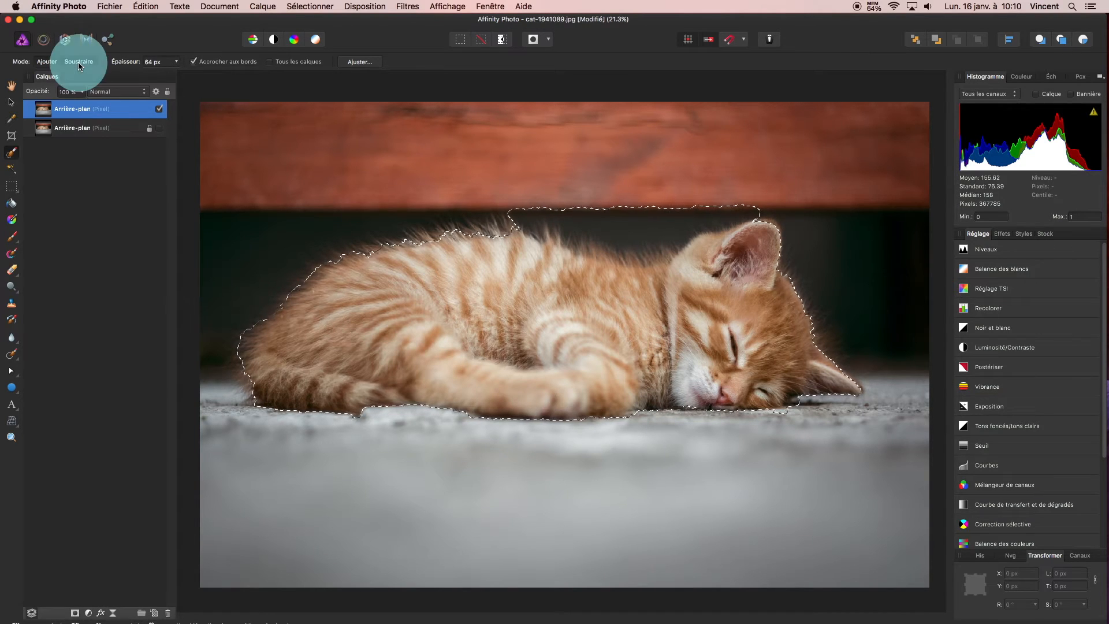
{"action": "mouse_move", "coordinate": [690, 231]}
{"action": "left_mouse_down"}
{"action": "mouse_move", "coordinate": [636, 218]}
{"action": "mouse_move", "coordinate": [632, 257]}
{"action": "mouse_move", "coordinate": [537, 220]}
{"action": "left_mouse_up"}
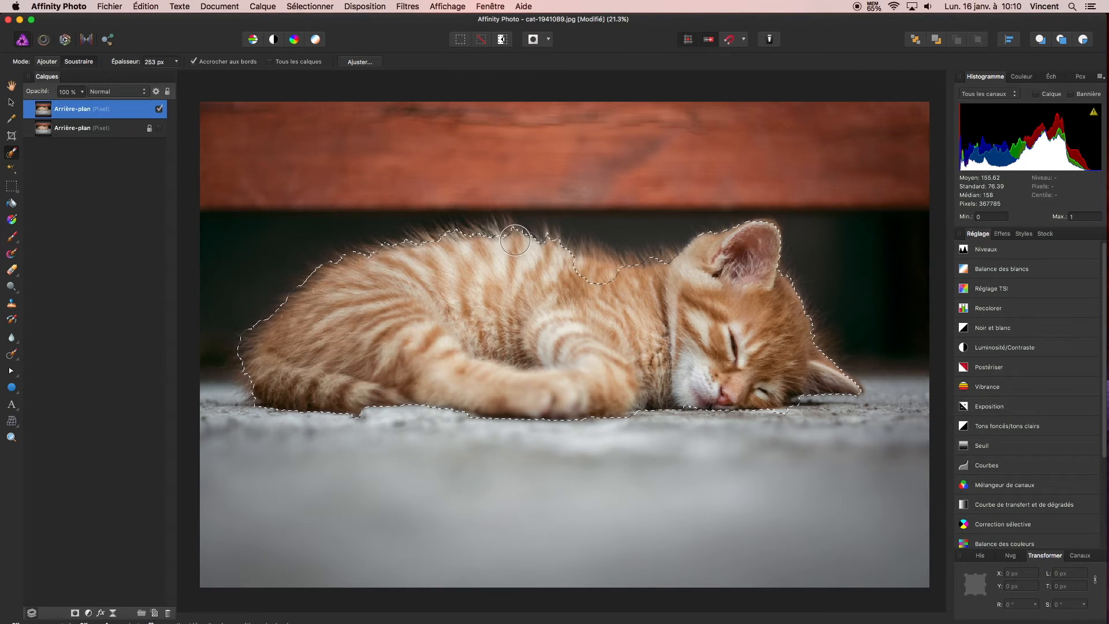
{"action": "left_click", "coordinate": [75, 61]}
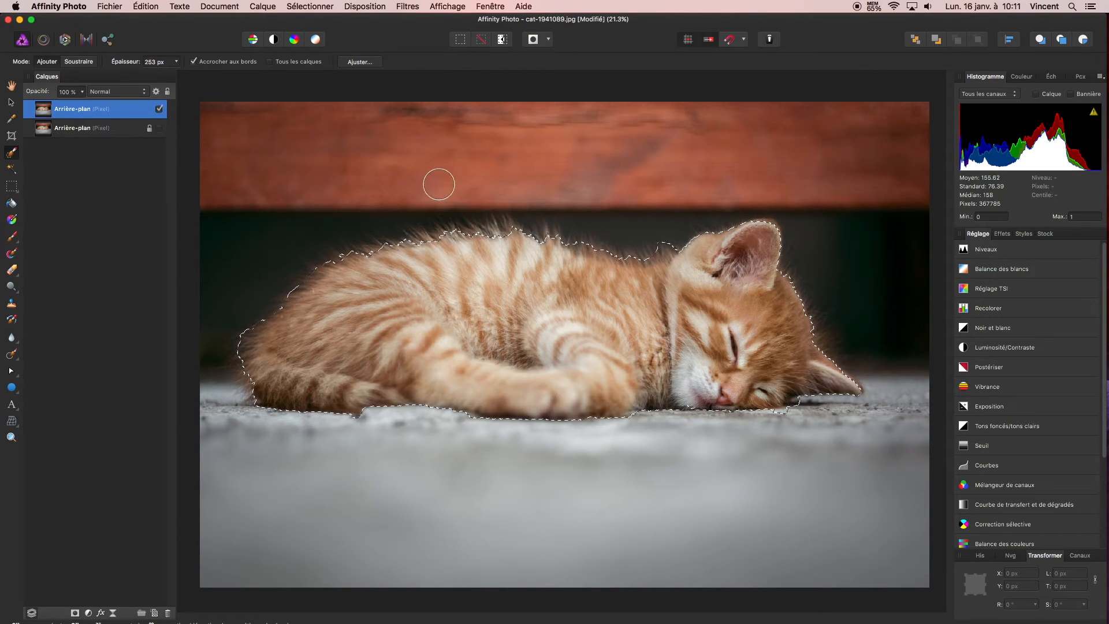
{"action": "left_click_drag", "start_coordinate": [560, 200], "coordinate": [569, 198]}
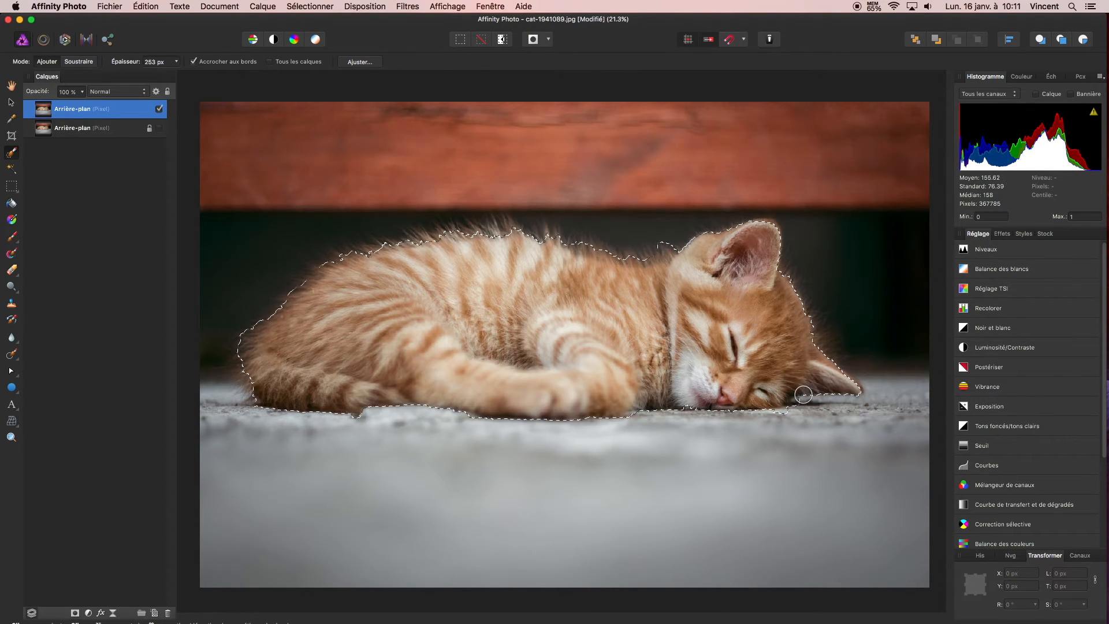
Correct the selection edge between the kitten's cheek and lower ear, excluding the stone floor there
{"action": "scroll", "coordinate": [803, 395], "scroll_direction": "up", "scroll_amount": 5}
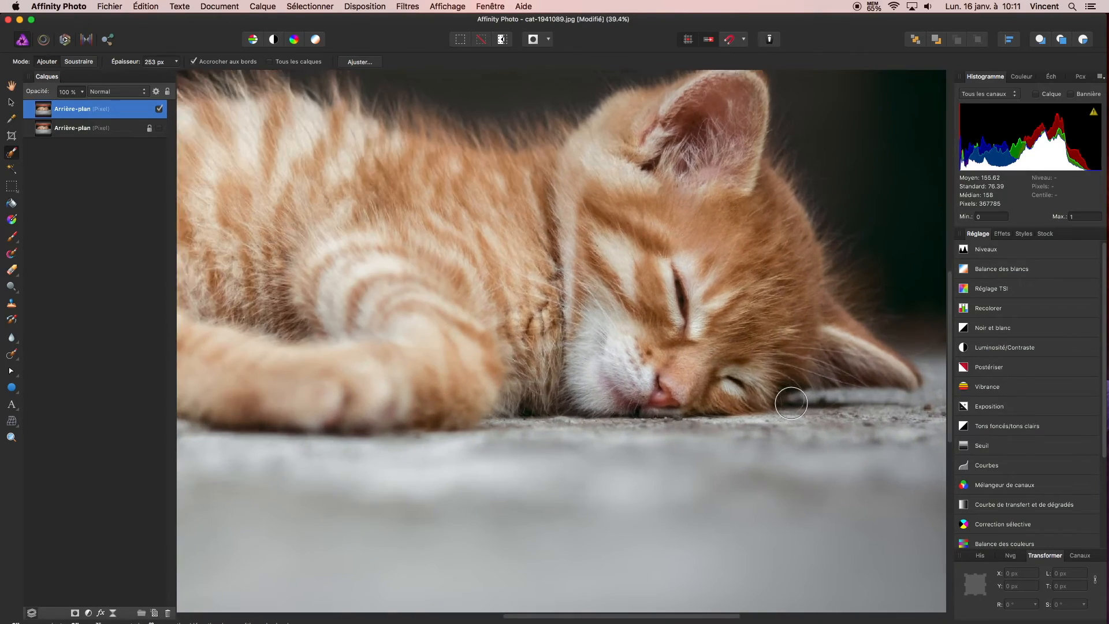
{"action": "scroll", "coordinate": [790, 403], "scroll_direction": "up", "scroll_amount": 3}
{"action": "left_click", "coordinate": [788, 397]}
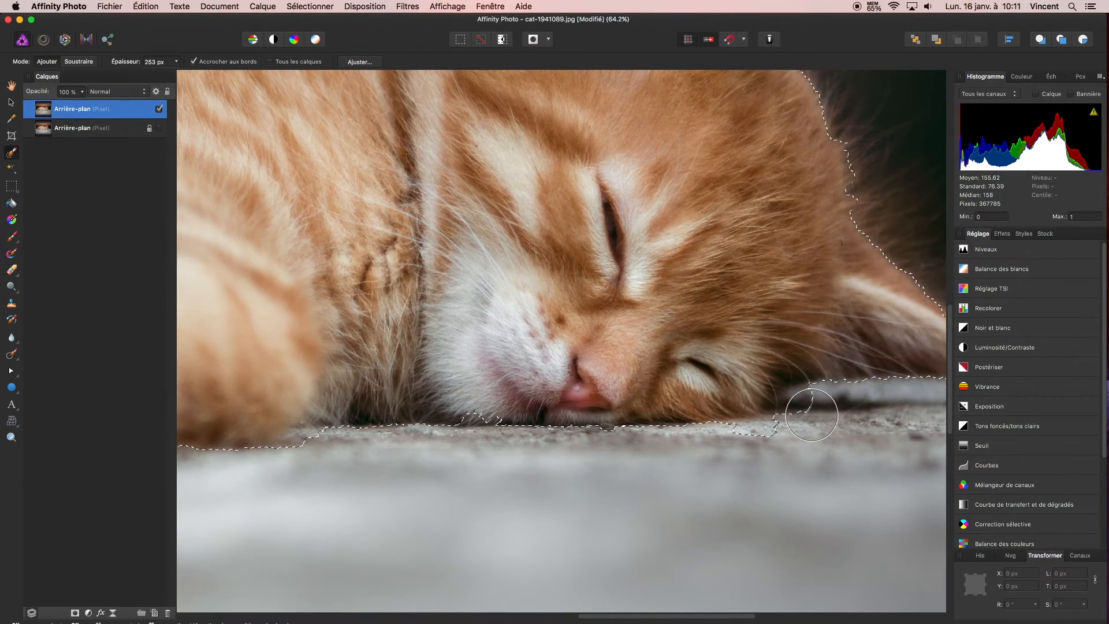
{"action": "left_click_drag", "start_coordinate": [817, 398], "coordinate": [796, 399]}
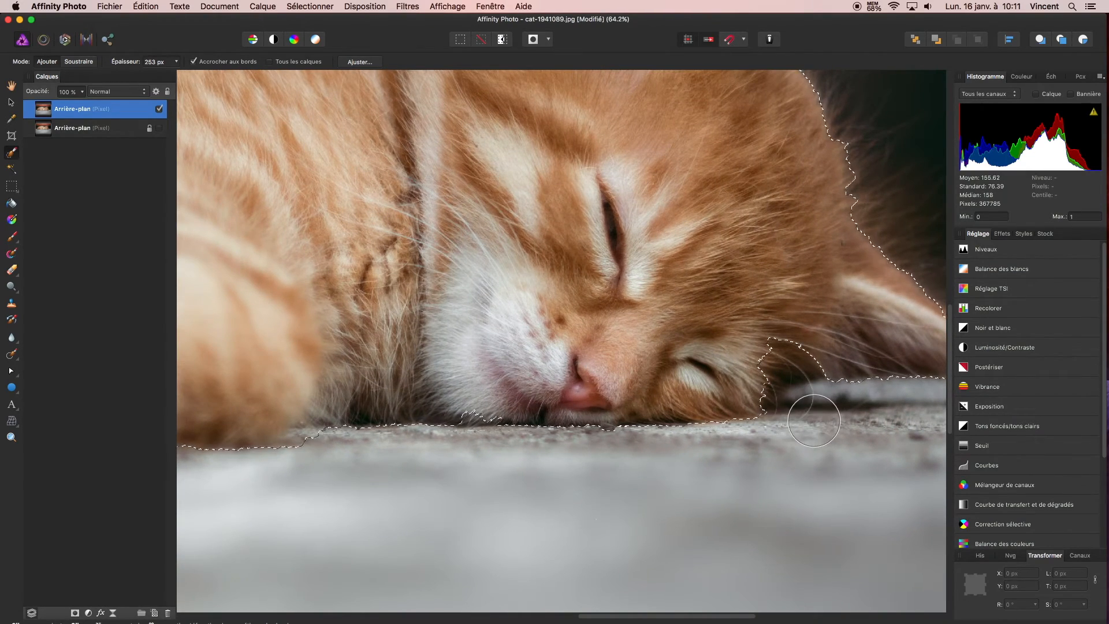
{"action": "left_click_drag", "start_coordinate": [788, 362], "coordinate": [718, 397]}
Start refining the kitten selection and set the Matte adjustment brush width to 380 px
{"action": "scroll", "coordinate": [582, 275], "scroll_direction": "down", "scroll_amount": 2}
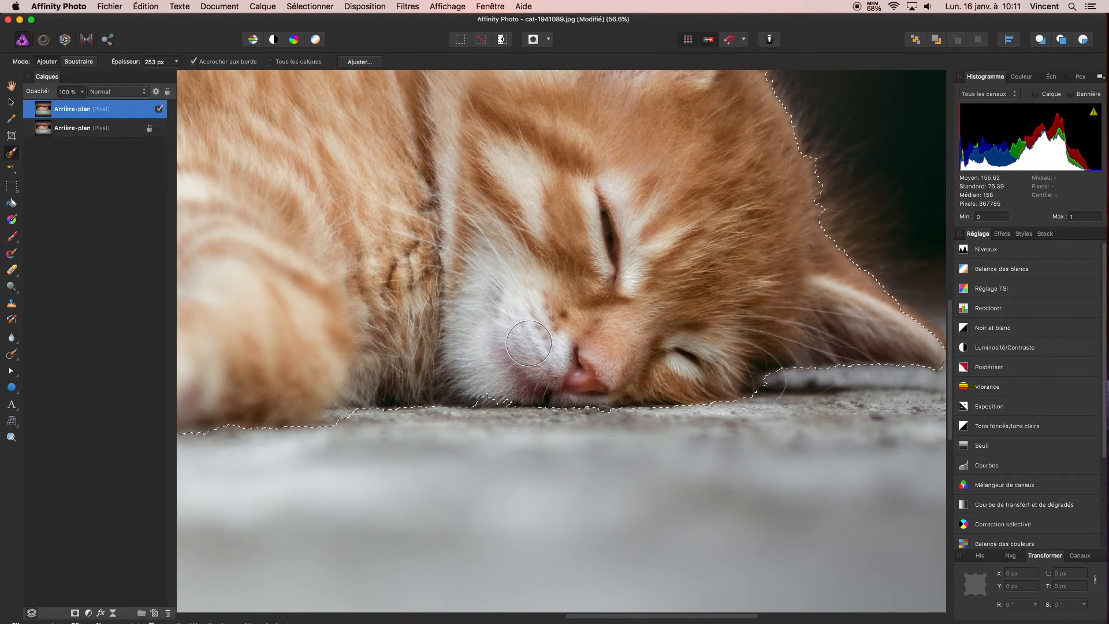
{"action": "mouse_move", "coordinate": [530, 344]}
{"action": "left_mouse_down"}
{"action": "mouse_move", "coordinate": [503, 347]}
{"action": "mouse_move", "coordinate": [491, 370]}
{"action": "left_mouse_up"}
{"action": "scroll", "coordinate": [545, 301], "scroll_direction": "down", "scroll_amount": 3}
{"action": "scroll", "coordinate": [546, 296], "scroll_direction": "down", "scroll_amount": 5}
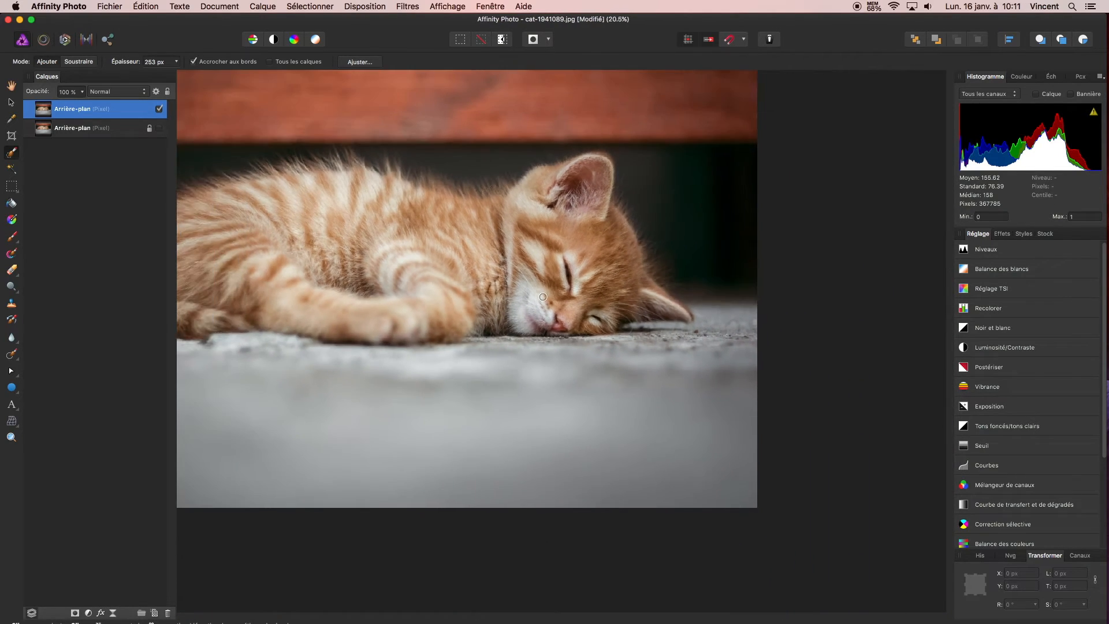
{"action": "left_click_drag", "start_coordinate": [332, 308], "coordinate": [523, 381]}
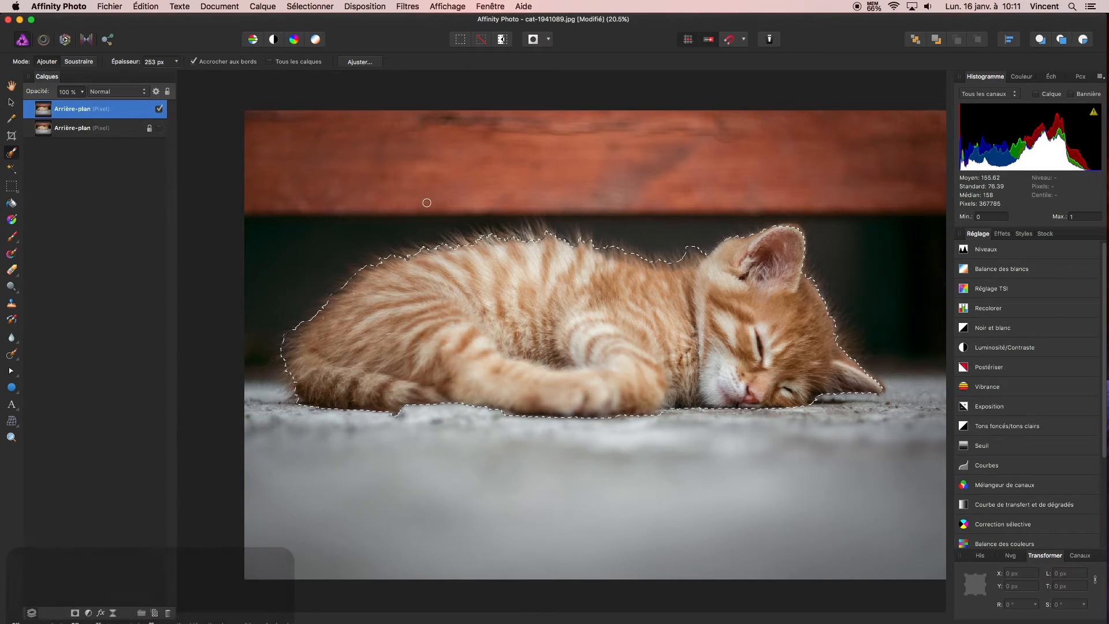
{"action": "left_click", "coordinate": [375, 63]}
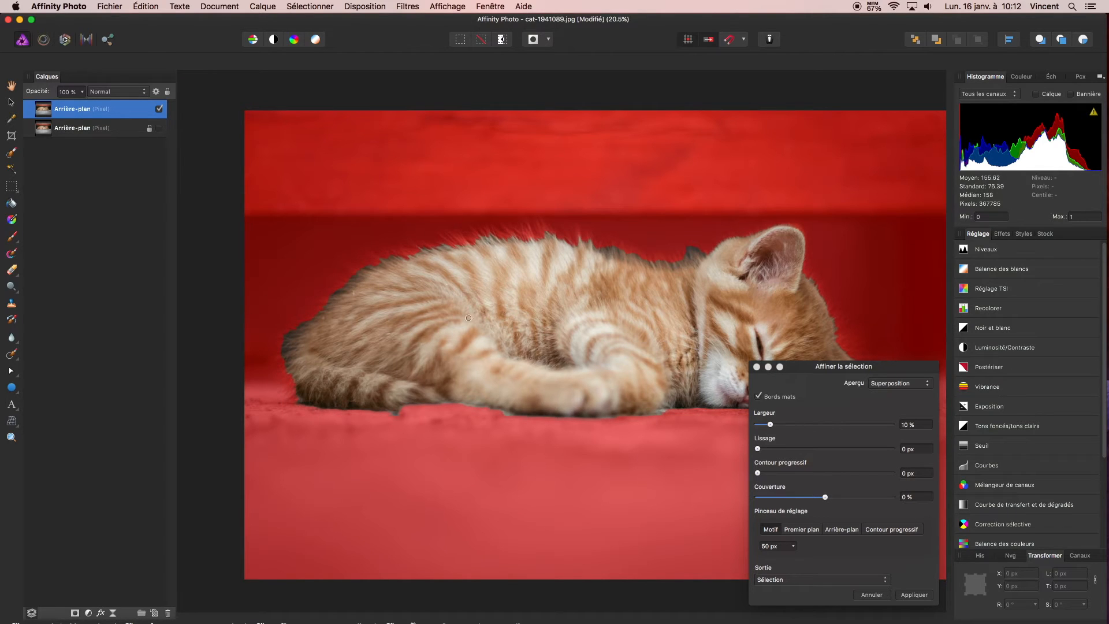
{"action": "left_click_drag", "start_coordinate": [810, 373], "coordinate": [1007, 288]}
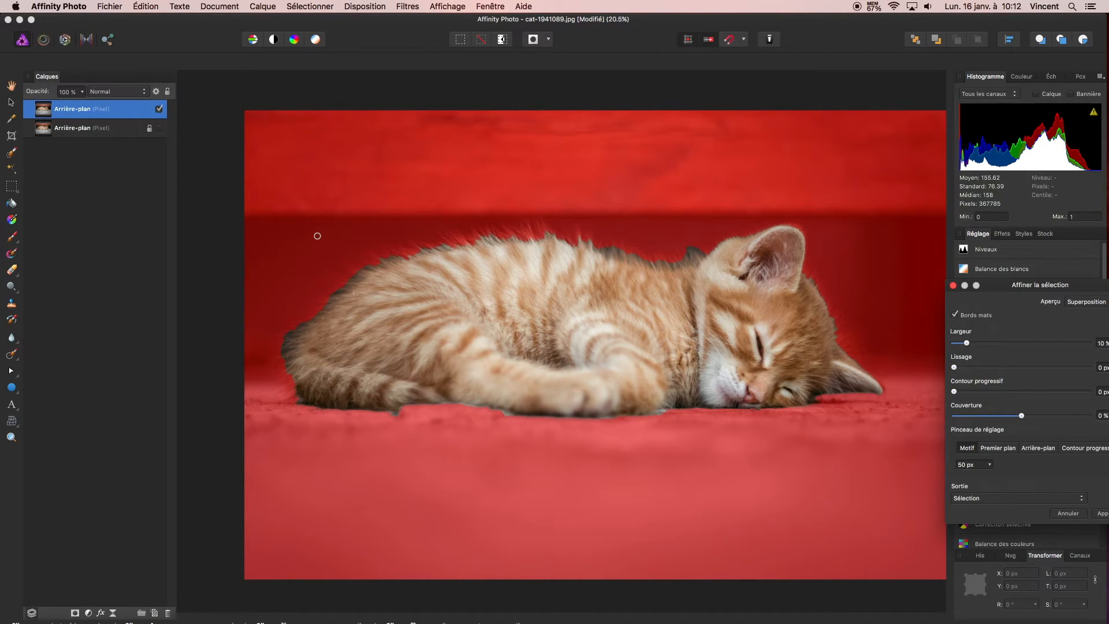
{"action": "left_click_drag", "start_coordinate": [342, 228], "coordinate": [375, 226]}
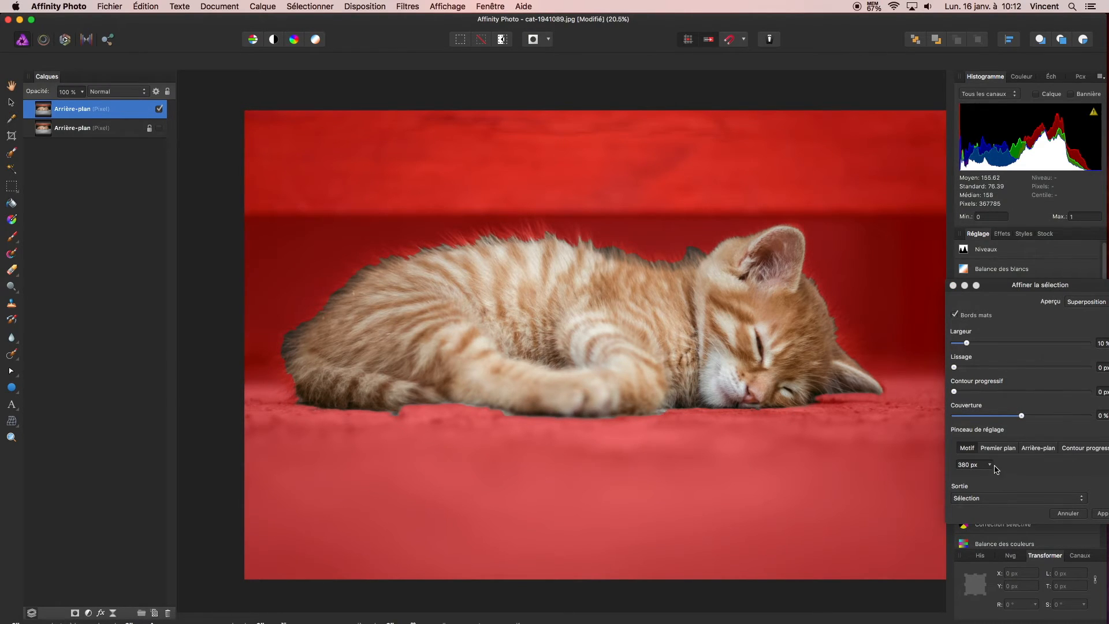
Paint over the kitten's fur outline with the Matte brush, including the tail end, and apply the refinement with output set to Selection
{"action": "mouse_move", "coordinate": [290, 387]}
{"action": "left_mouse_down"}
{"action": "mouse_move", "coordinate": [263, 358]}
{"action": "mouse_move", "coordinate": [307, 307]}
{"action": "mouse_move", "coordinate": [391, 245]}
{"action": "mouse_move", "coordinate": [485, 235]}
{"action": "mouse_move", "coordinate": [673, 251]}
{"action": "mouse_move", "coordinate": [762, 240]}
{"action": "mouse_move", "coordinate": [807, 255]}
{"action": "mouse_move", "coordinate": [879, 372]}
{"action": "mouse_move", "coordinate": [866, 367]}
{"action": "left_mouse_up"}
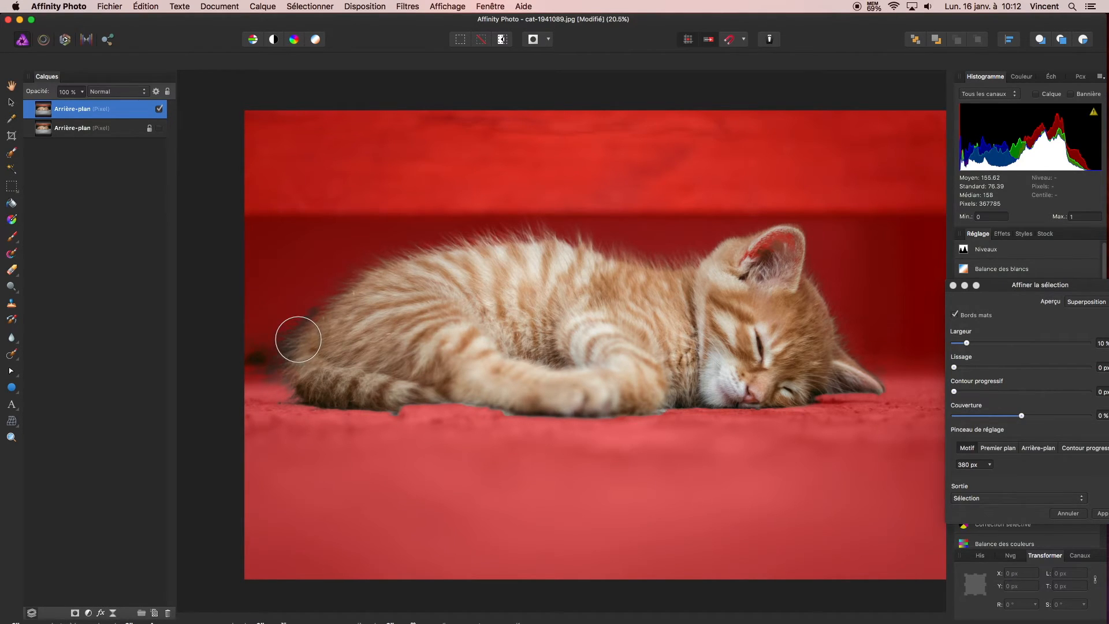
{"action": "mouse_move", "coordinate": [336, 300]}
{"action": "left_mouse_down"}
{"action": "mouse_move", "coordinate": [281, 352]}
{"action": "mouse_move", "coordinate": [285, 389]}
{"action": "mouse_move", "coordinate": [302, 367]}
{"action": "left_mouse_up"}
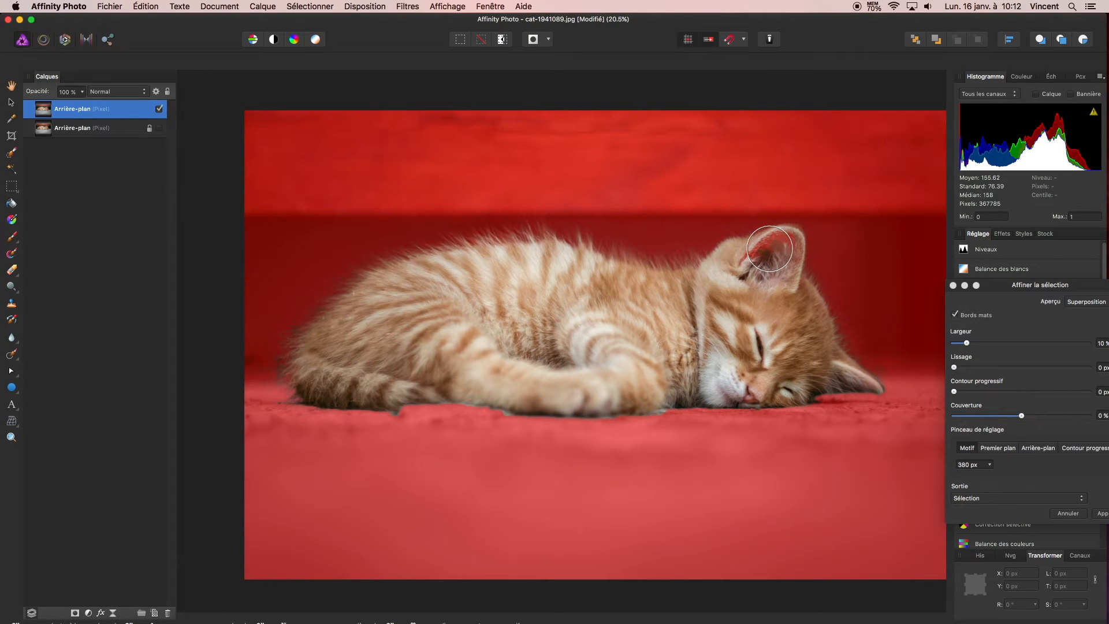
{"action": "left_click_drag", "start_coordinate": [1006, 295], "coordinate": [743, 184]}
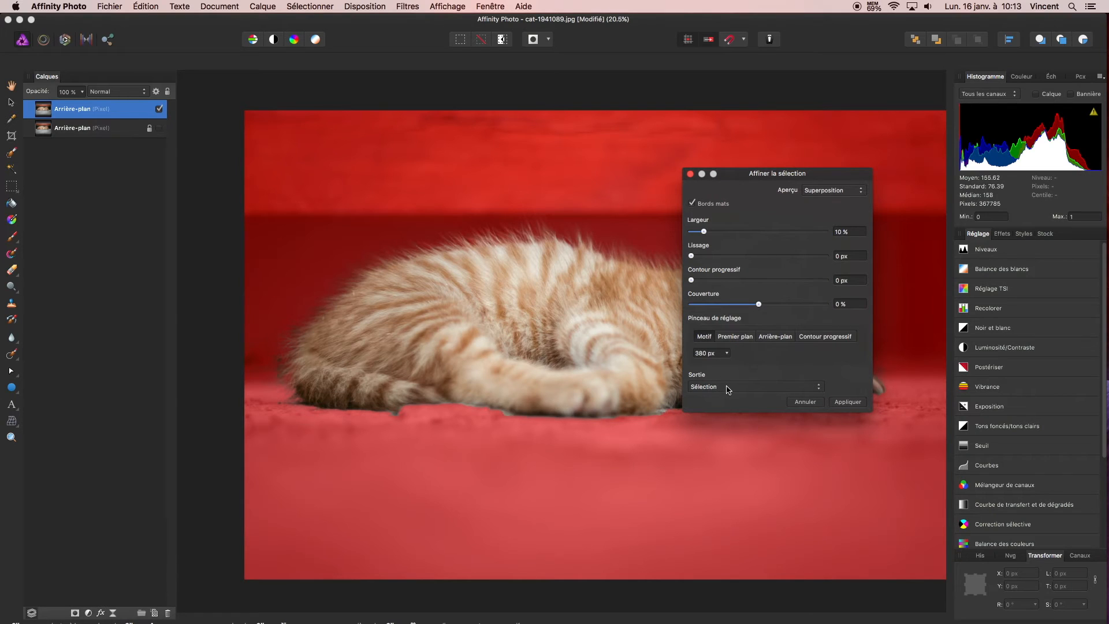
{"action": "left_click", "coordinate": [845, 401]}
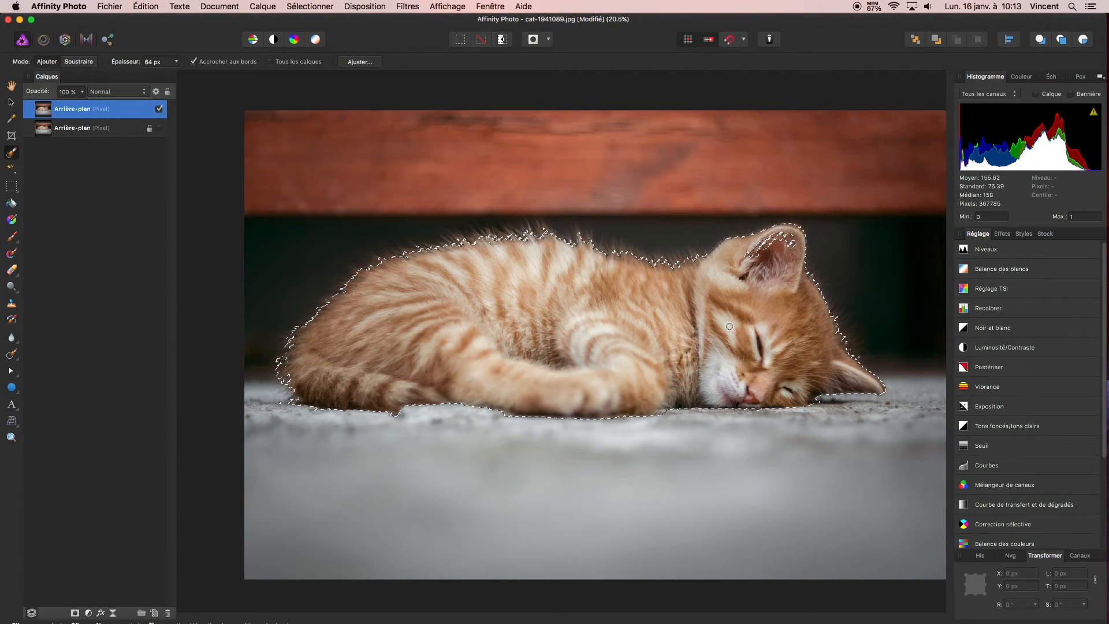
Restore the missing inner areas of the kitten's upper ear to the selection with the Selection Brush at 64 px
{"action": "scroll", "coordinate": [730, 313], "scroll_direction": "up", "scroll_amount": 1}
{"action": "scroll", "coordinate": [730, 313], "scroll_direction": "up", "scroll_amount": 5}
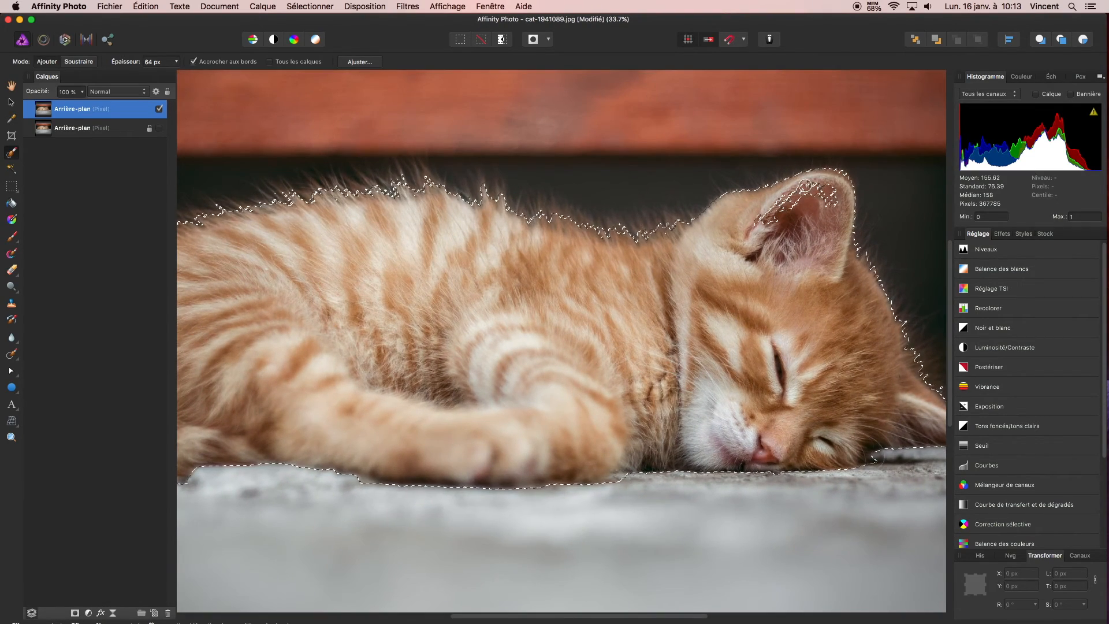
{"action": "left_click_drag", "start_coordinate": [766, 219], "coordinate": [813, 196]}
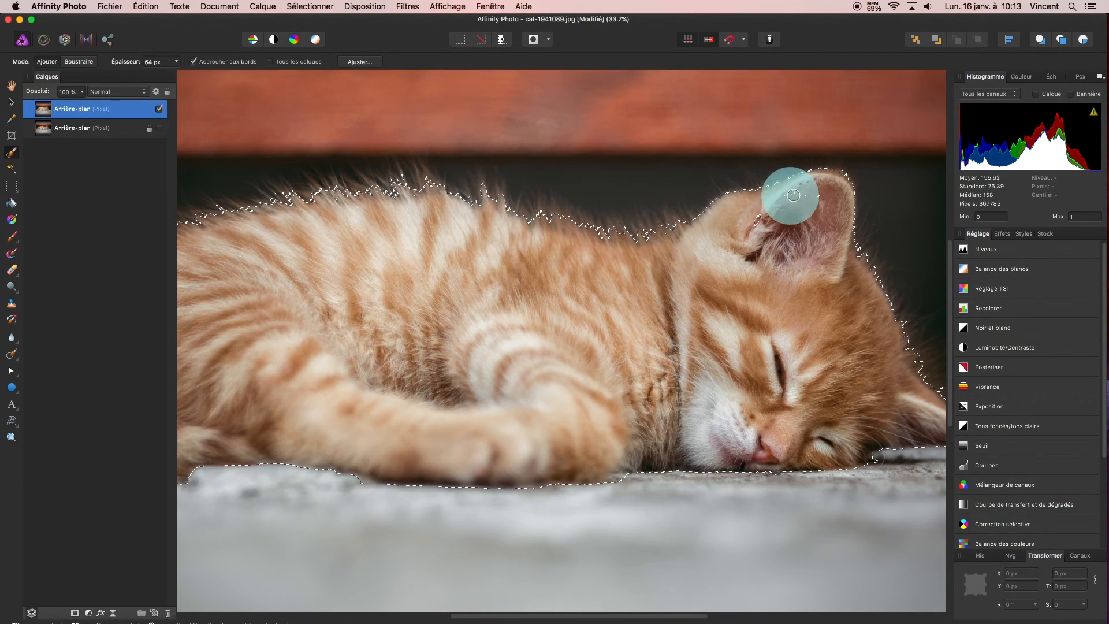
{"action": "mouse_move", "coordinate": [803, 203]}
{"action": "left_mouse_down"}
{"action": "mouse_move", "coordinate": [761, 220]}
{"action": "mouse_move", "coordinate": [789, 236]}
{"action": "left_mouse_up"}
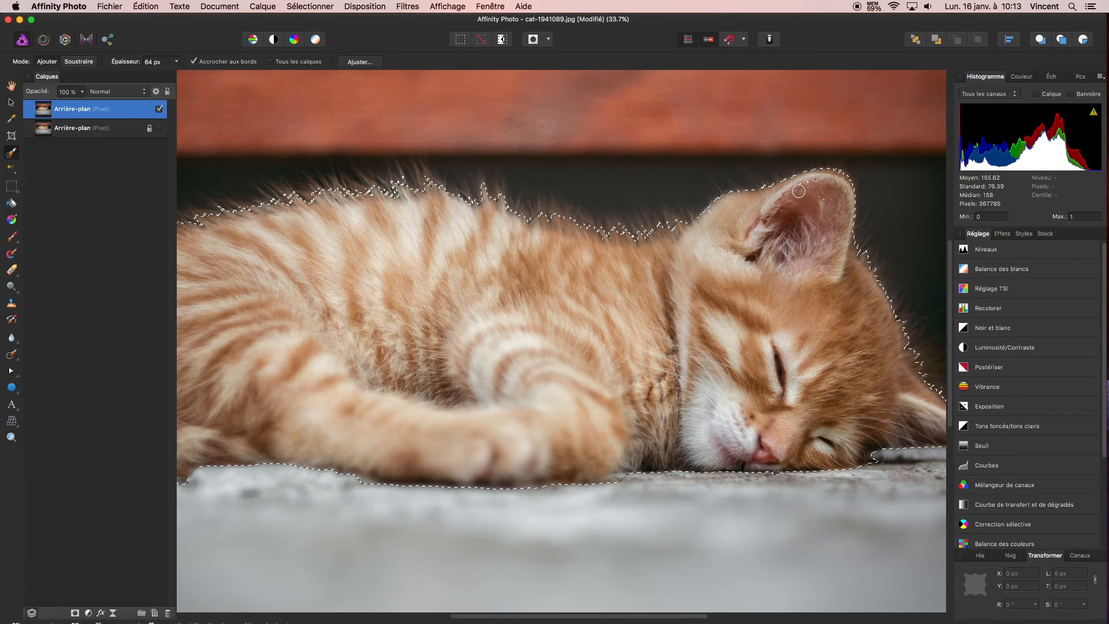
{"action": "left_click_drag", "start_coordinate": [803, 183], "coordinate": [818, 197]}
{"action": "left_click", "coordinate": [817, 197]}
Refine the corrected selection again and output it as a new layer with mask
{"action": "scroll", "coordinate": [515, 268], "scroll_direction": "down", "scroll_amount": 4}
{"action": "scroll", "coordinate": [512, 273], "scroll_direction": "down", "scroll_amount": 2}
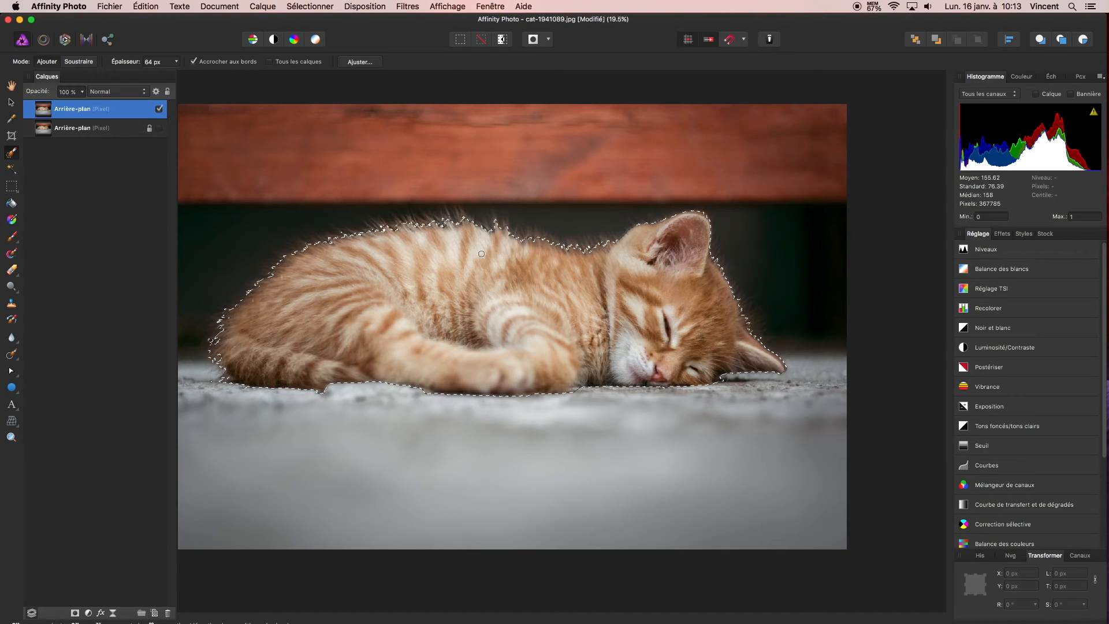
{"action": "left_click", "coordinate": [361, 62]}
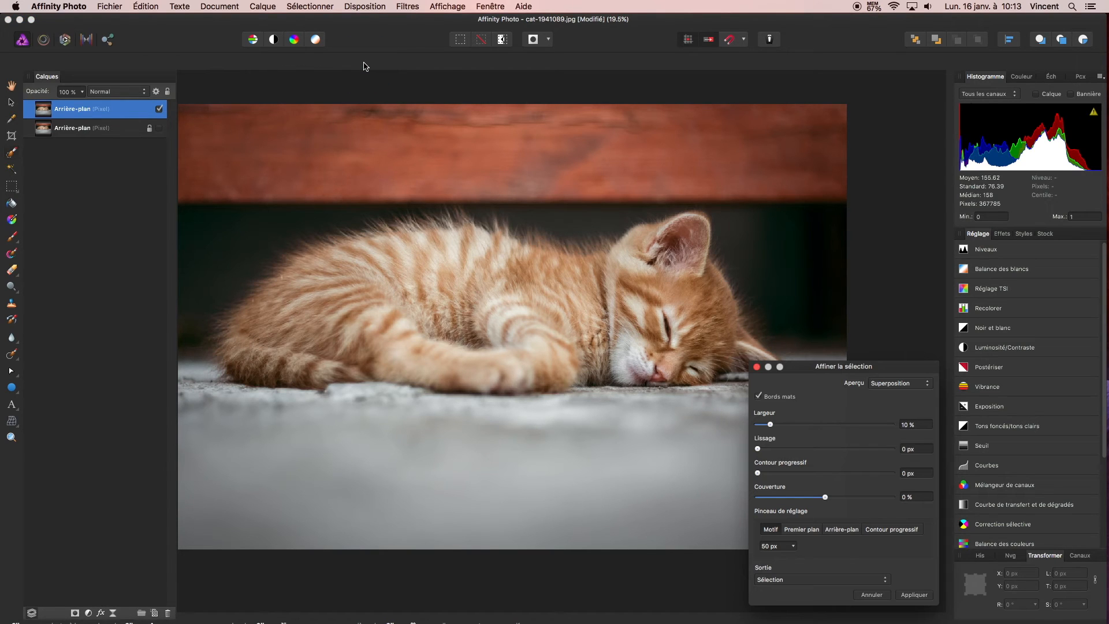
{"action": "left_click_drag", "start_coordinate": [807, 370], "coordinate": [856, 166]}
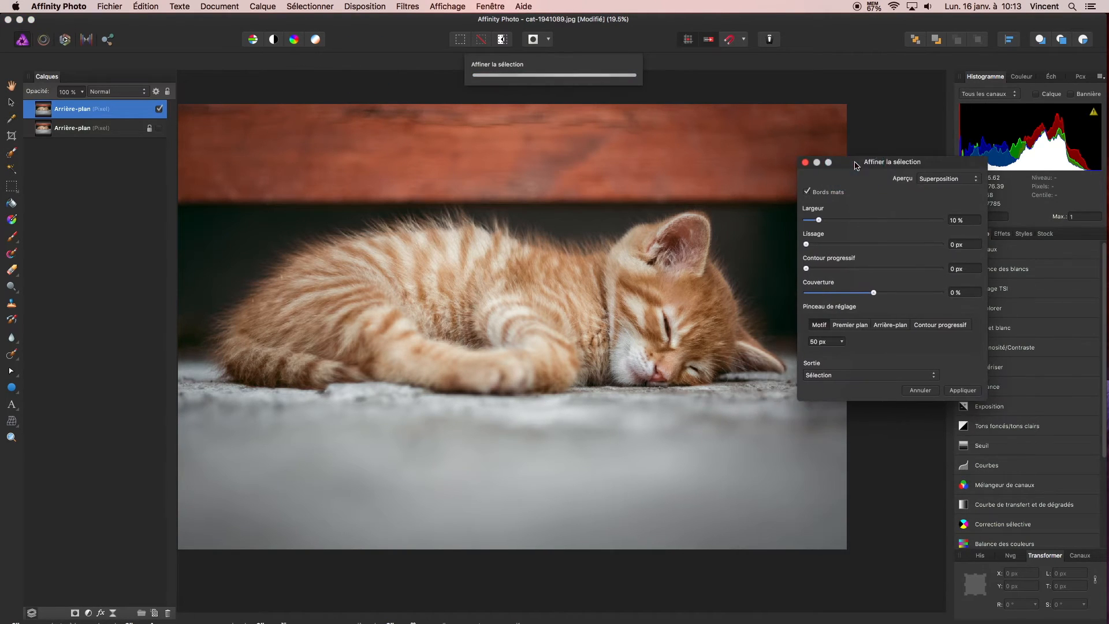
{"action": "left_click", "coordinate": [863, 374]}
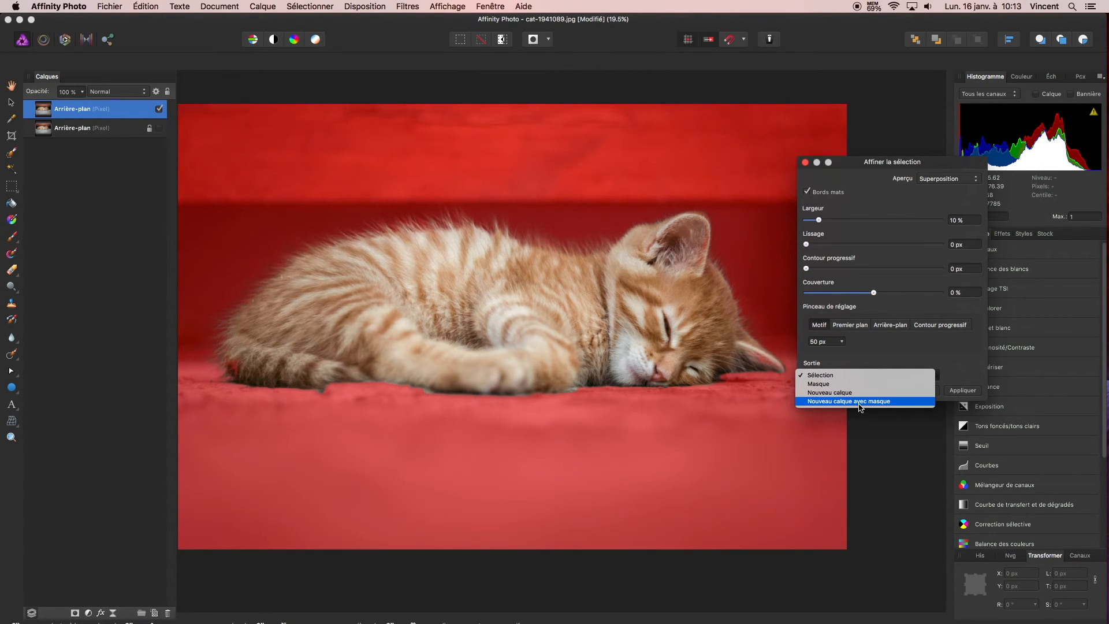
{"action": "left_click", "coordinate": [859, 407]}
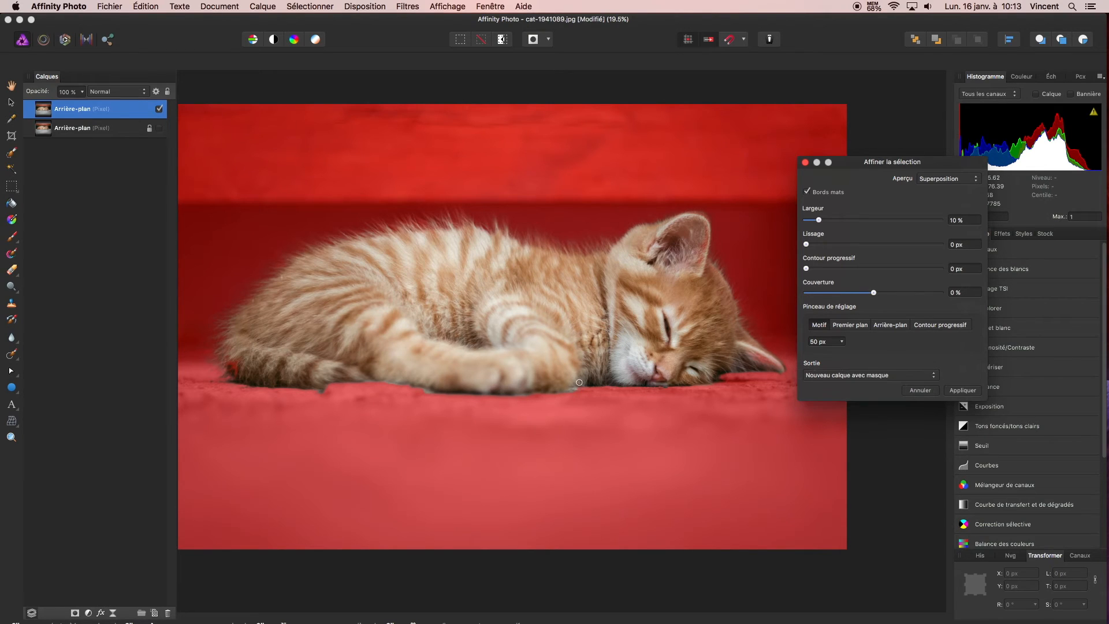
{"action": "left_click", "coordinate": [957, 393]}
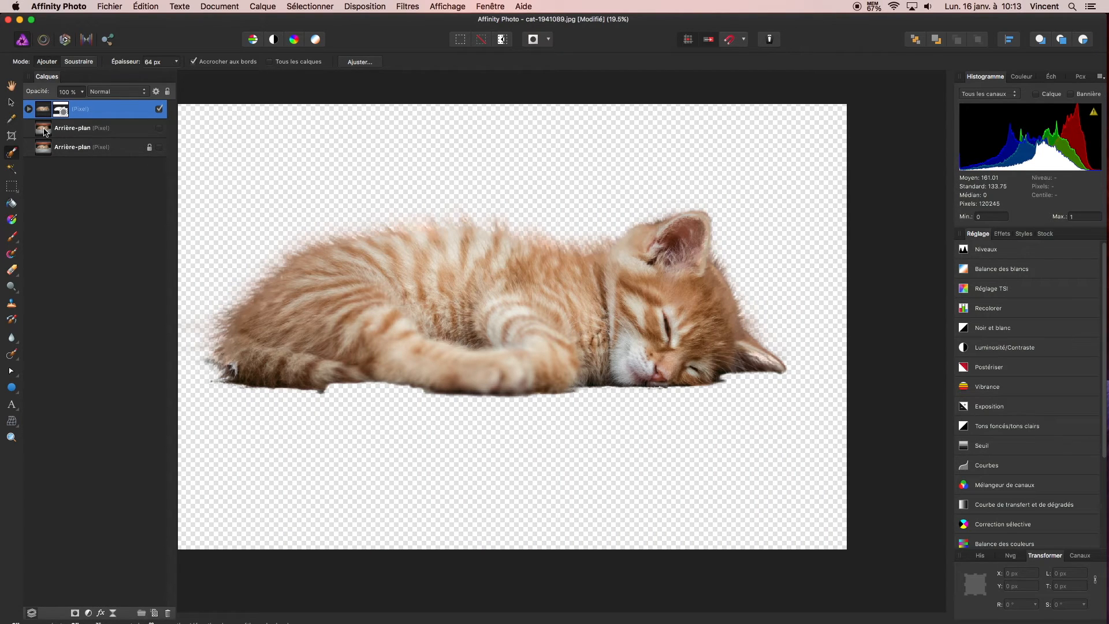
Compare the cutout with the original by toggling the visibility of the duplicated background layer, and inspect the cutout layer's mask
{"action": "left_click", "coordinate": [160, 128]}
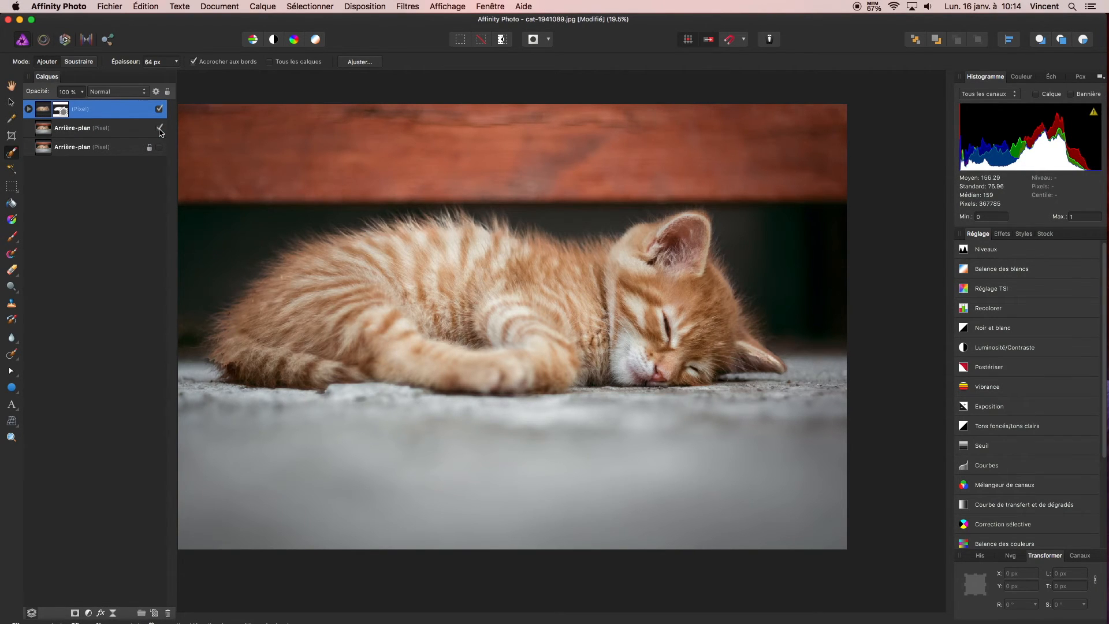
{"action": "left_click", "coordinate": [160, 129]}
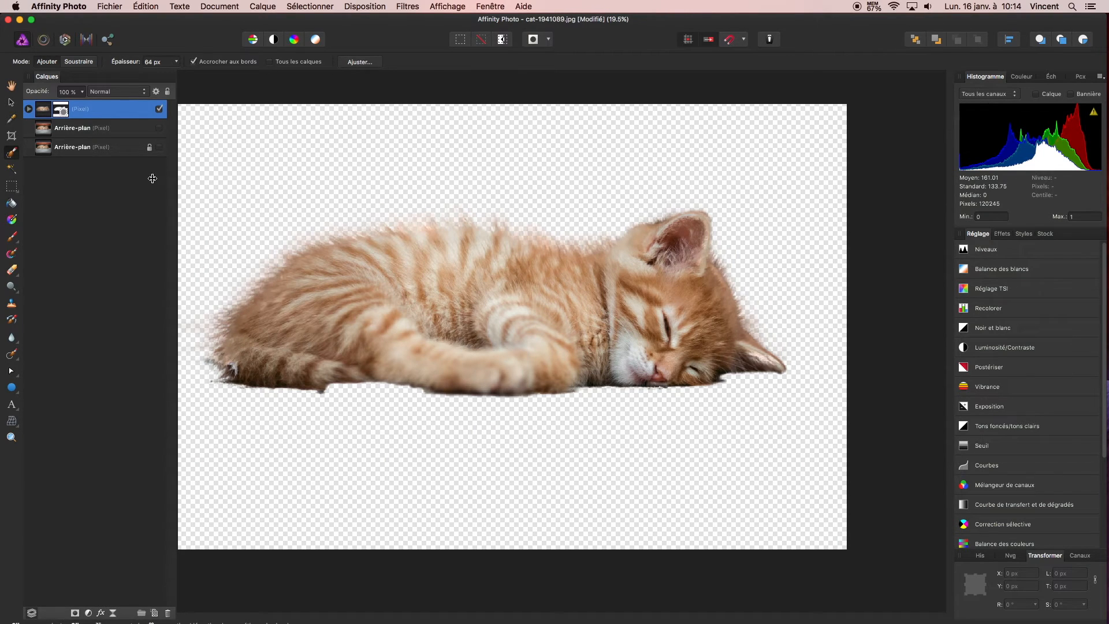
{"action": "left_click", "coordinate": [159, 128]}
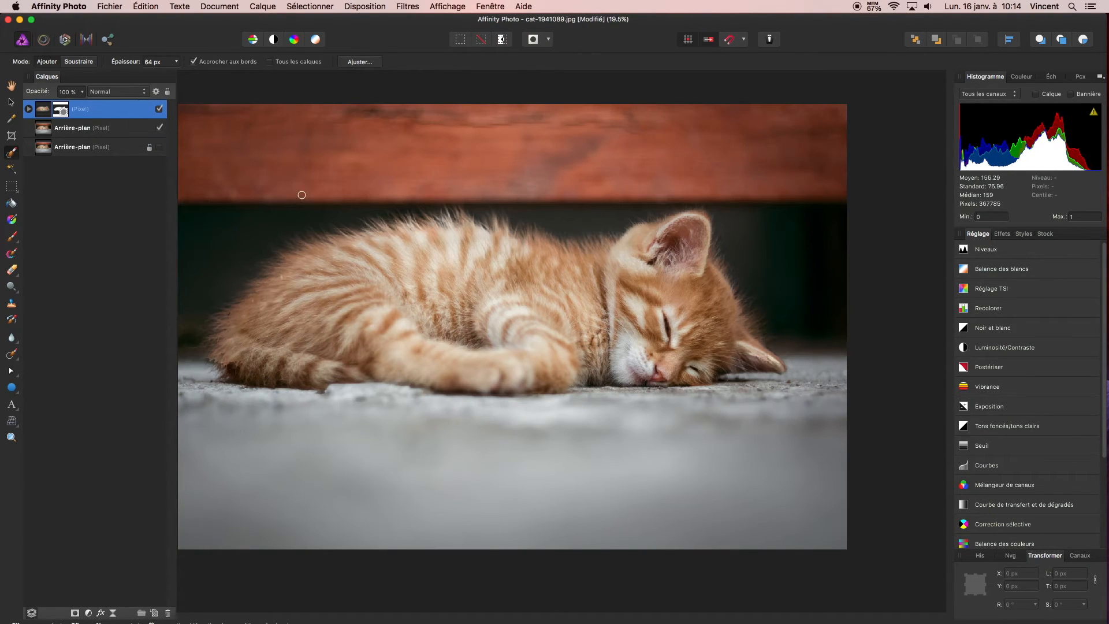
{"action": "left_click", "coordinate": [160, 128]}
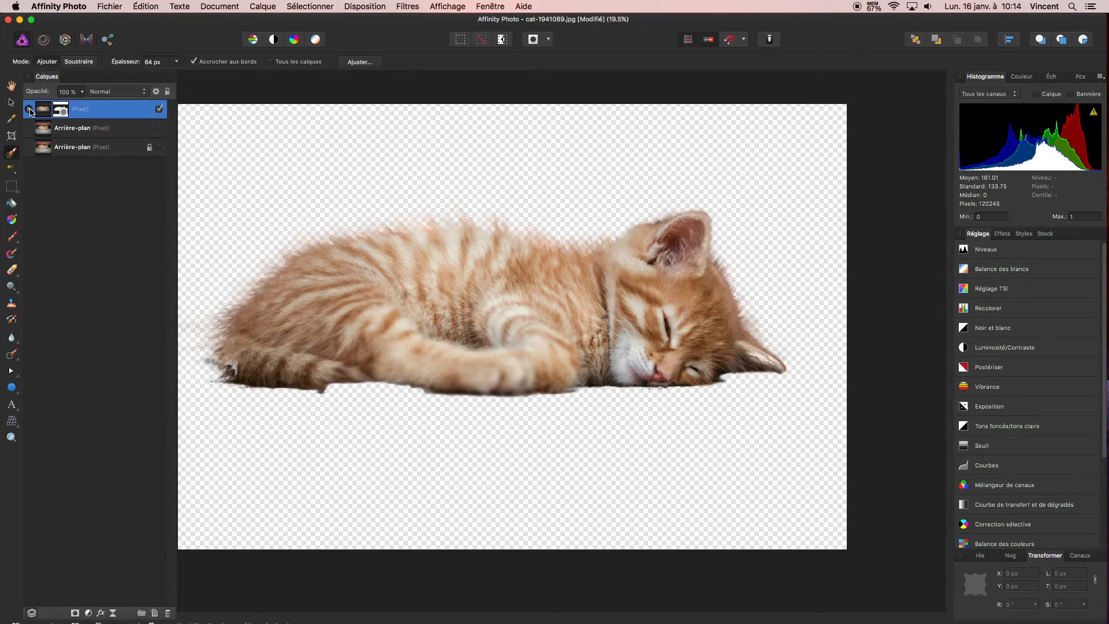
{"action": "left_click", "coordinate": [28, 108]}
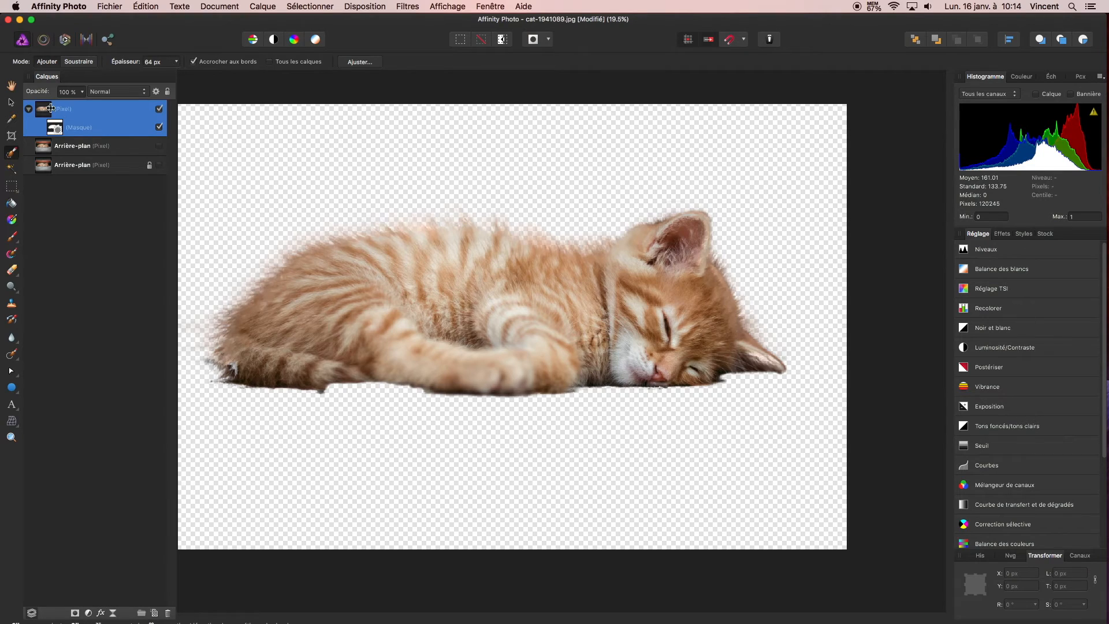
{"action": "left_click", "coordinate": [29, 110]}
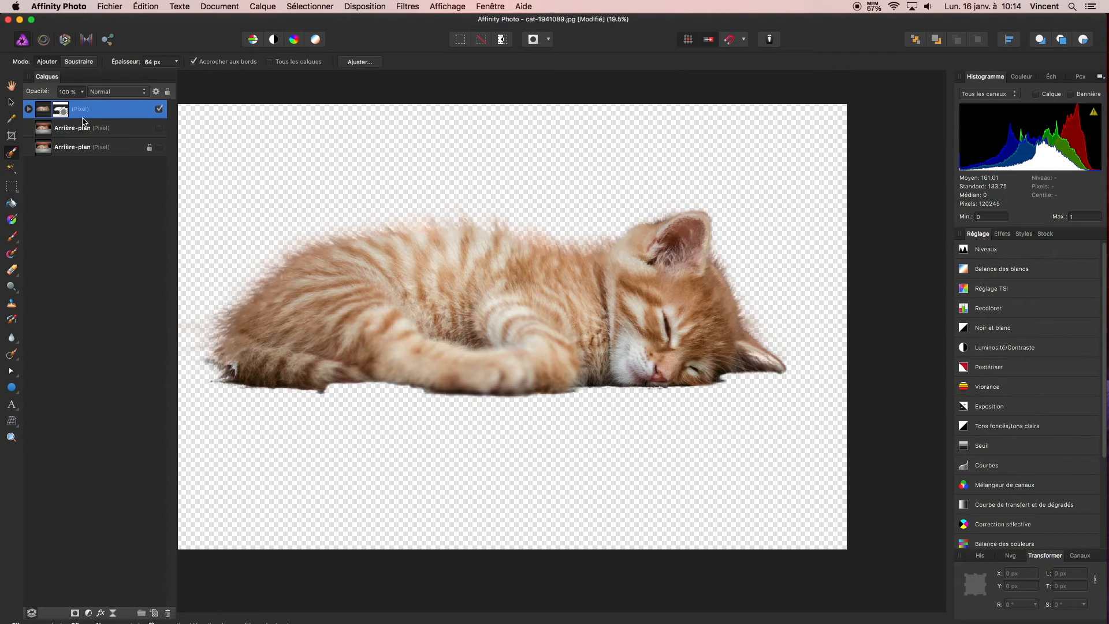
Open polar-bear-1959068.jpg from the photosmontages folder as a second document beside the kitten image
{"action": "left_click", "coordinate": [116, 9]}
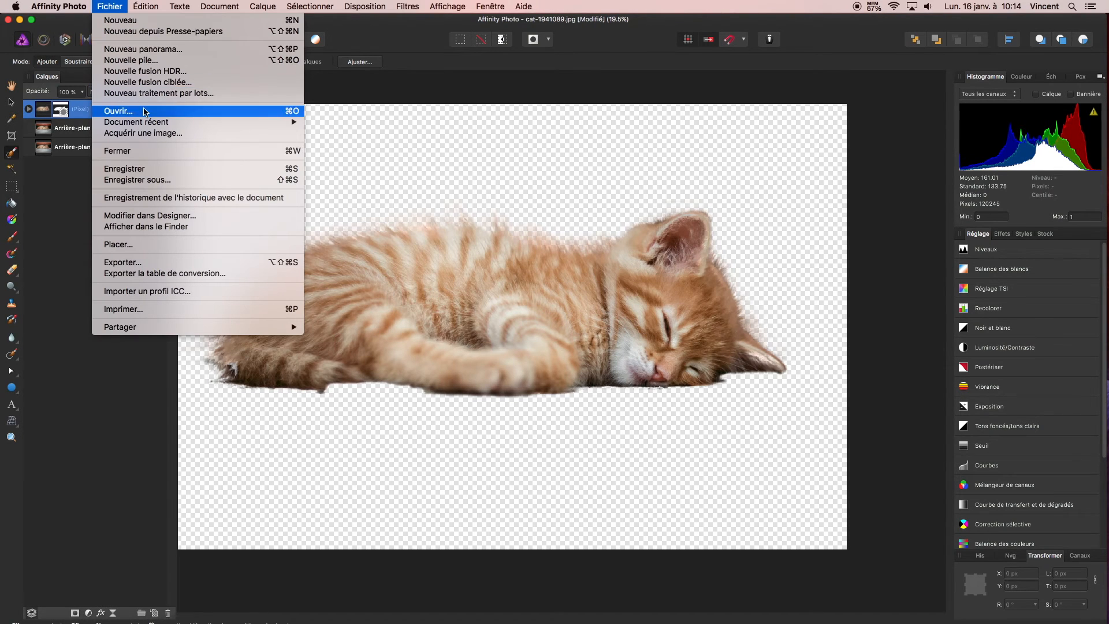
{"action": "left_click", "coordinate": [442, 170]}
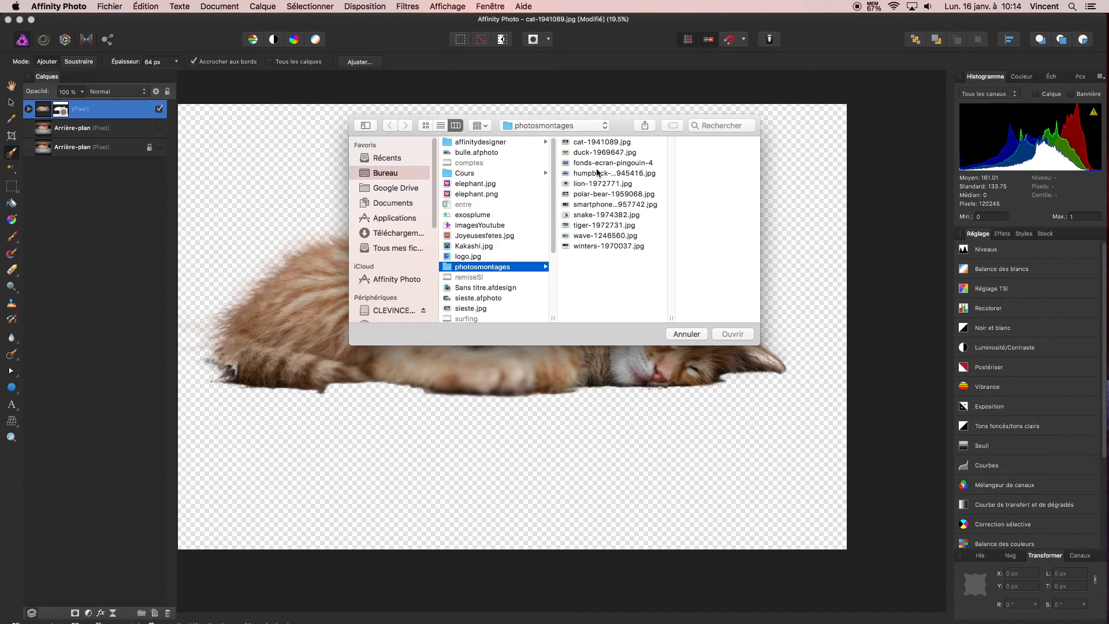
{"action": "left_click", "coordinate": [615, 193]}
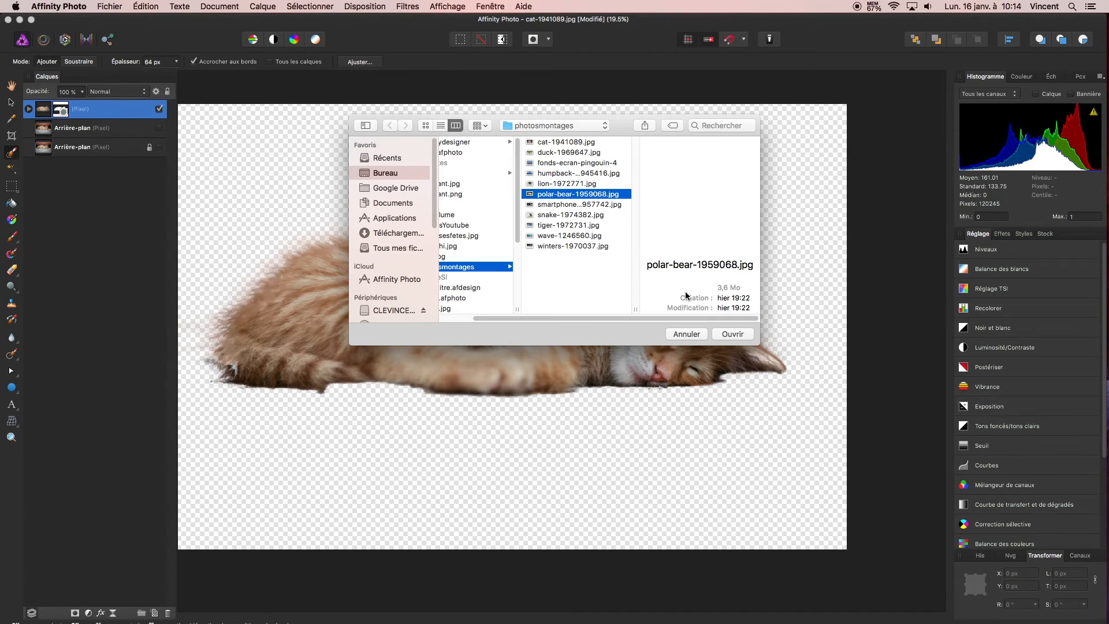
{"action": "left_click", "coordinate": [733, 333]}
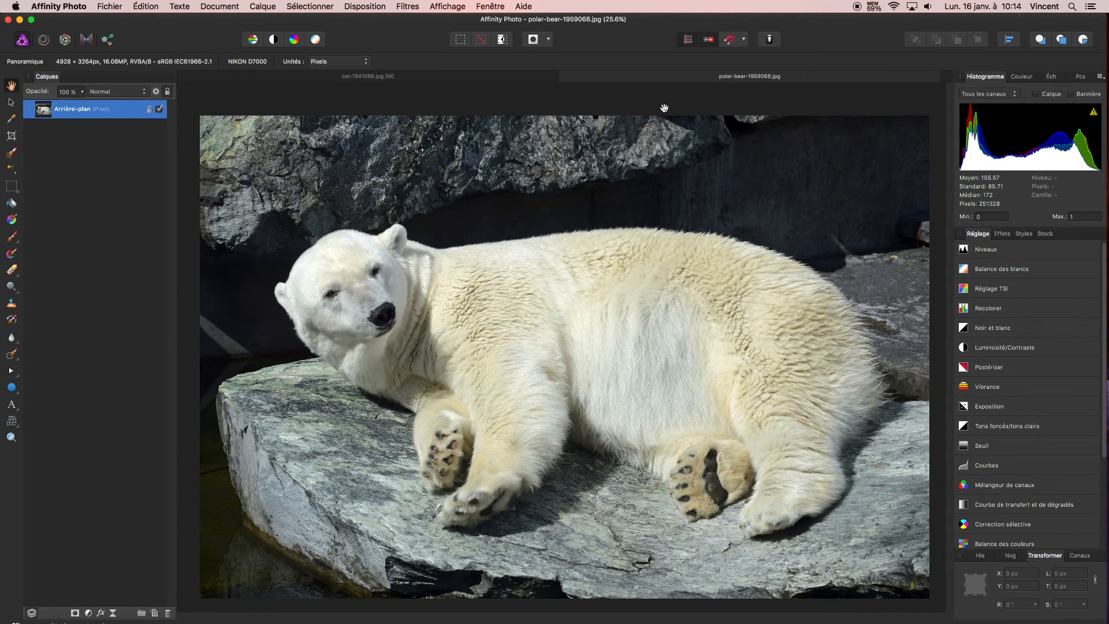
{"action": "left_click", "coordinate": [461, 78]}
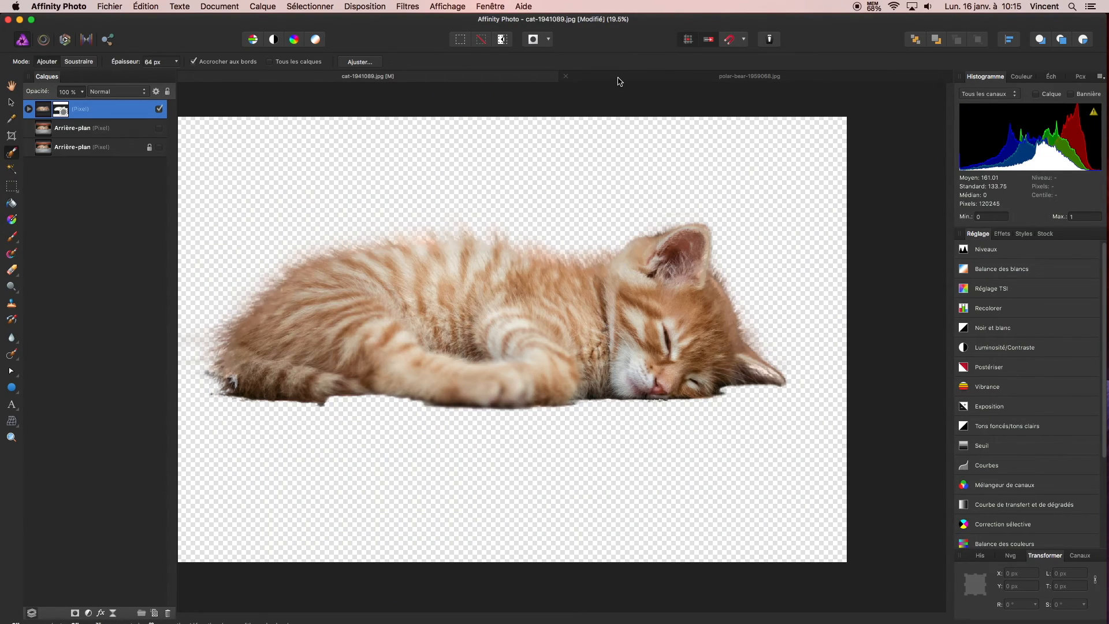
{"action": "left_click", "coordinate": [621, 79]}
Save the polar bear document under the name montage1 in the Bureau folder
{"action": "left_click", "coordinate": [110, 6]}
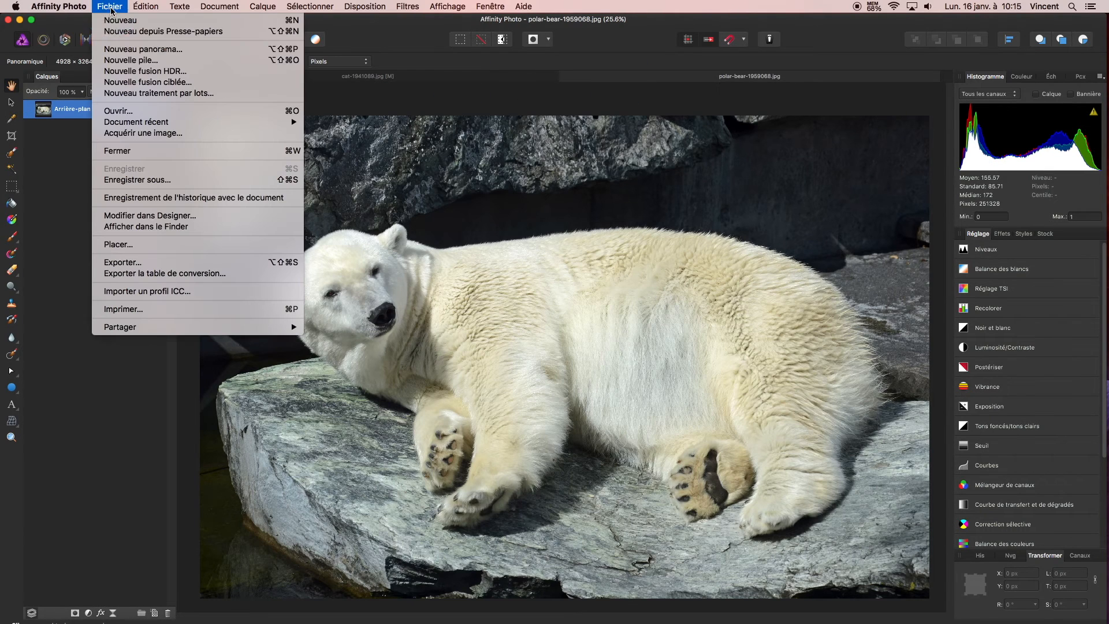
{"action": "left_click", "coordinate": [161, 180]}
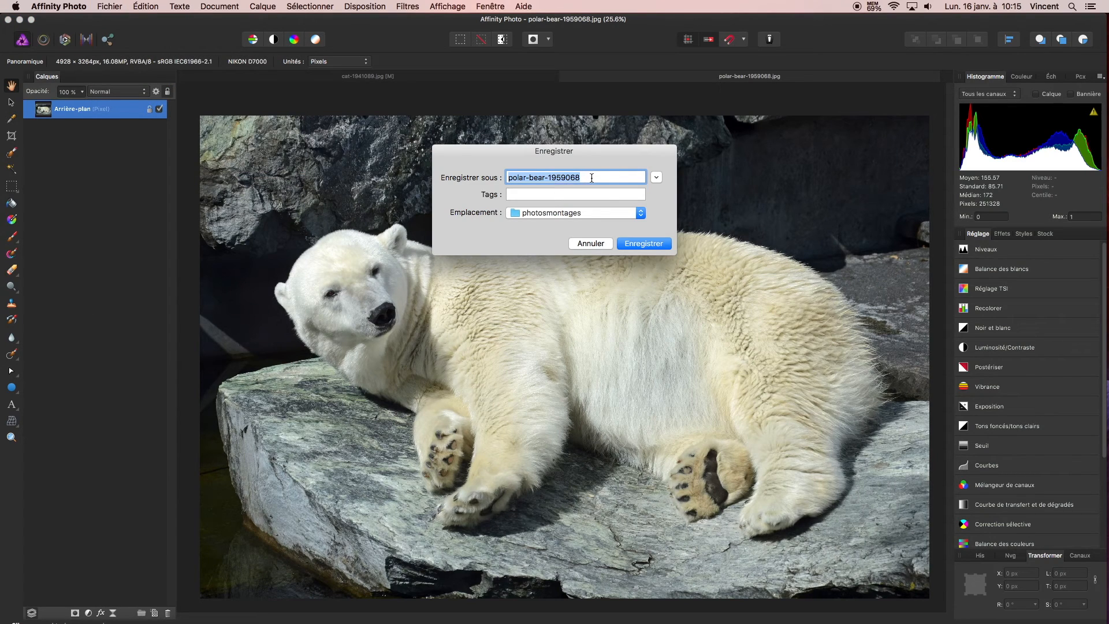
{"action": "left_click_drag", "start_coordinate": [592, 177], "coordinate": [481, 169]}
{"action": "type", "text": "montag"}
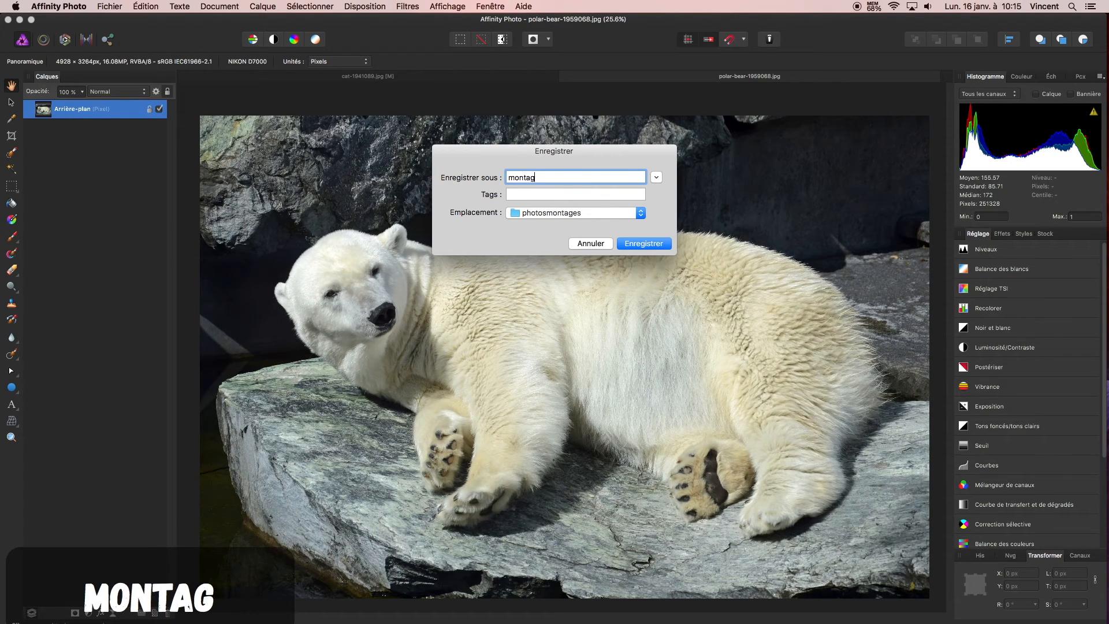
{"action": "type", "text": "e1"}
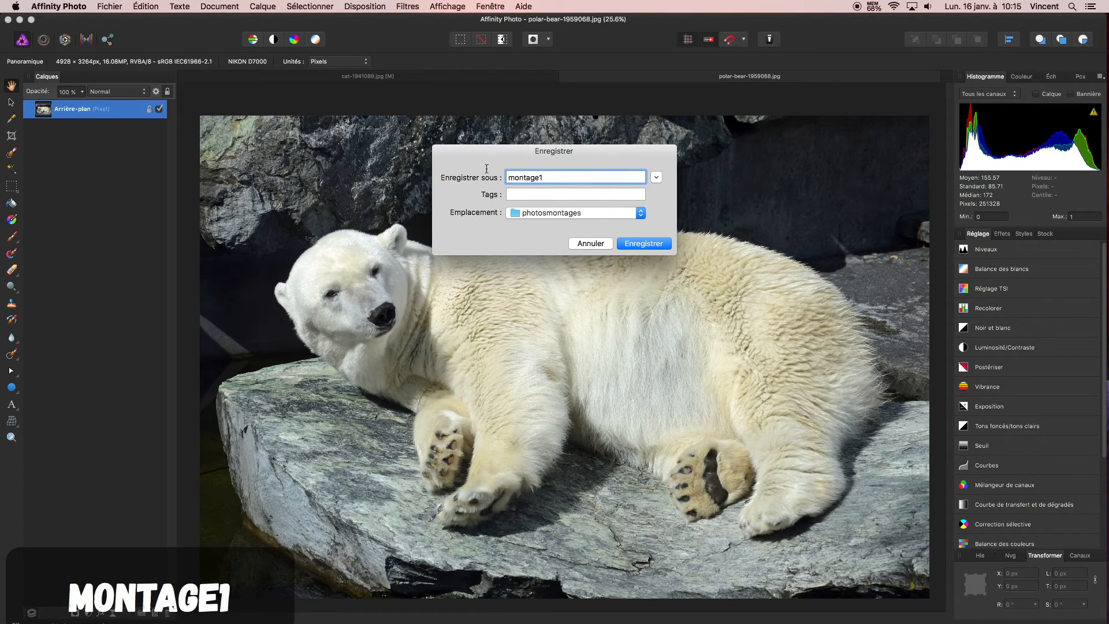
{"action": "left_click", "coordinate": [578, 212]}
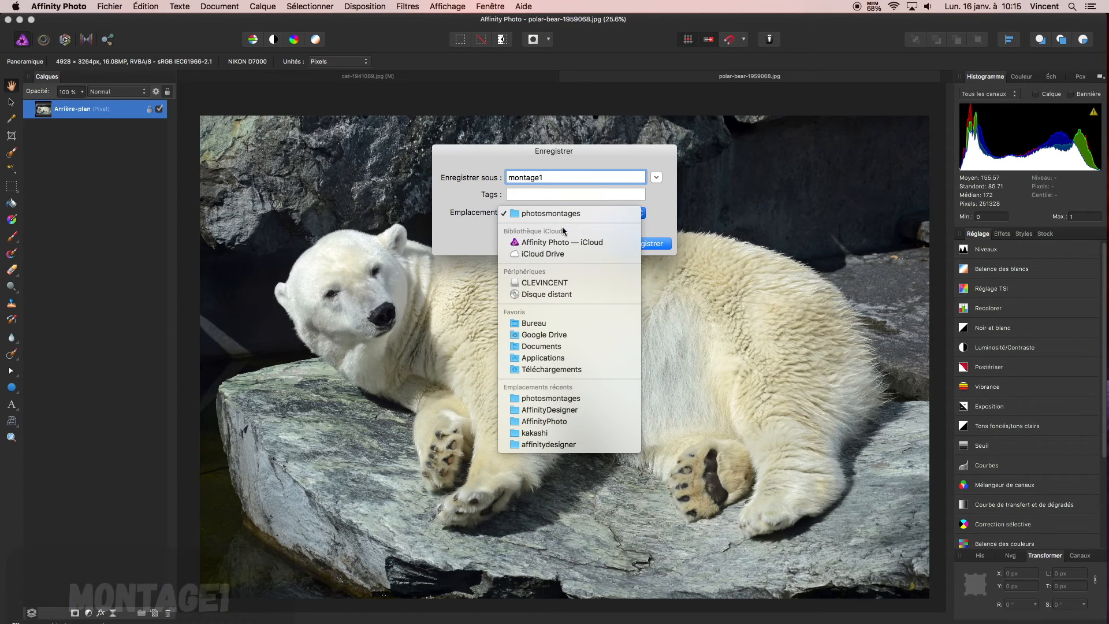
{"action": "left_click", "coordinate": [558, 325]}
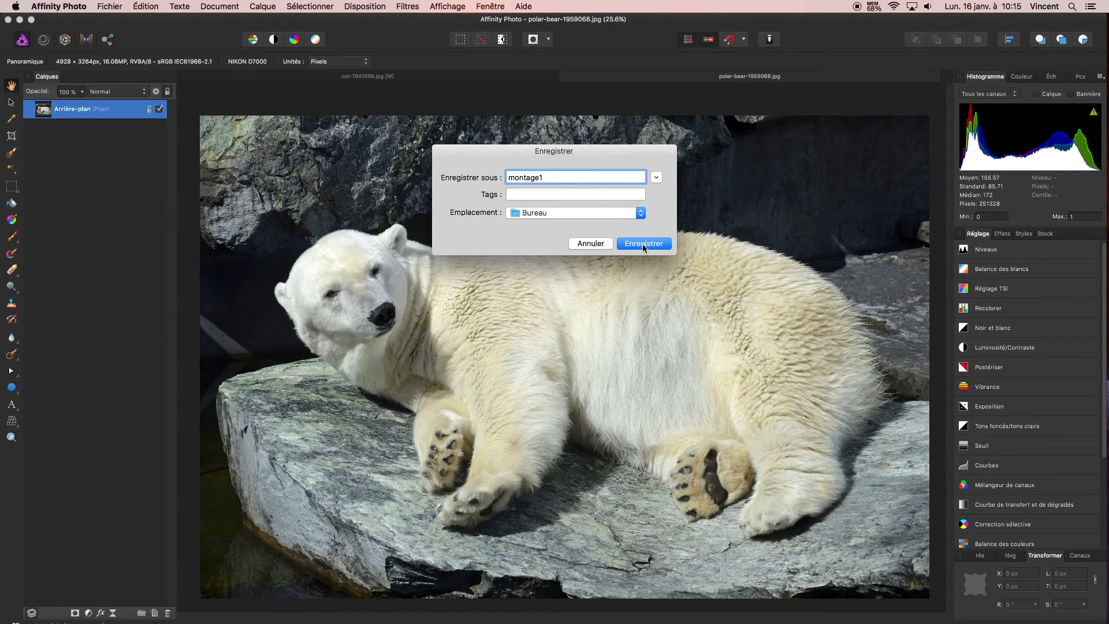
{"action": "left_click", "coordinate": [643, 244]}
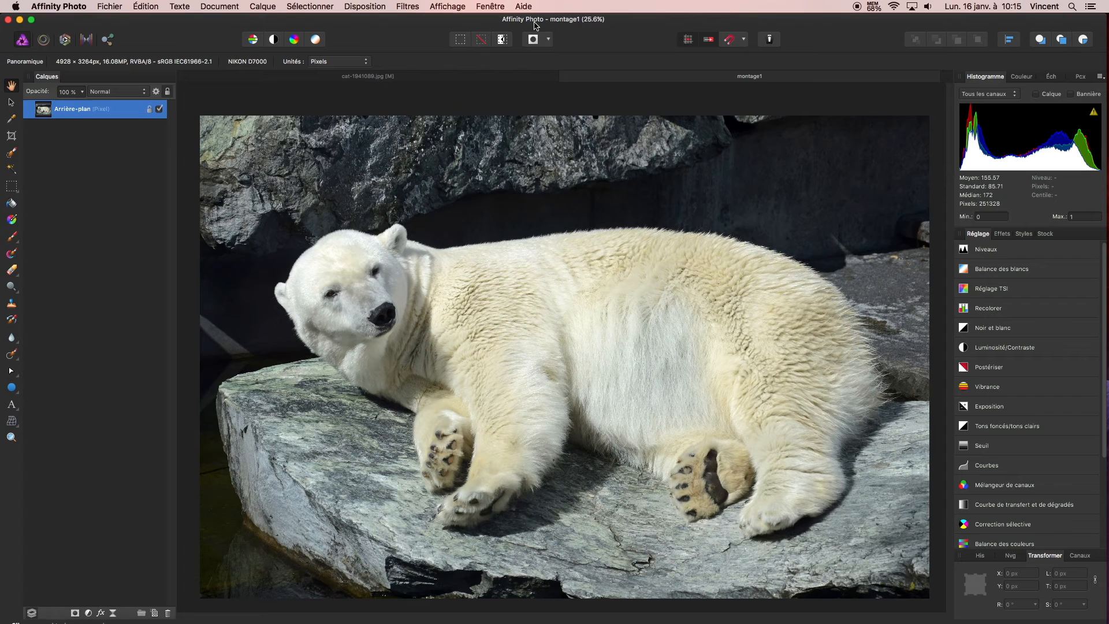
Copy the masked kitten cutout layer from the cat-1941089.jpg document
{"action": "left_click", "coordinate": [432, 80]}
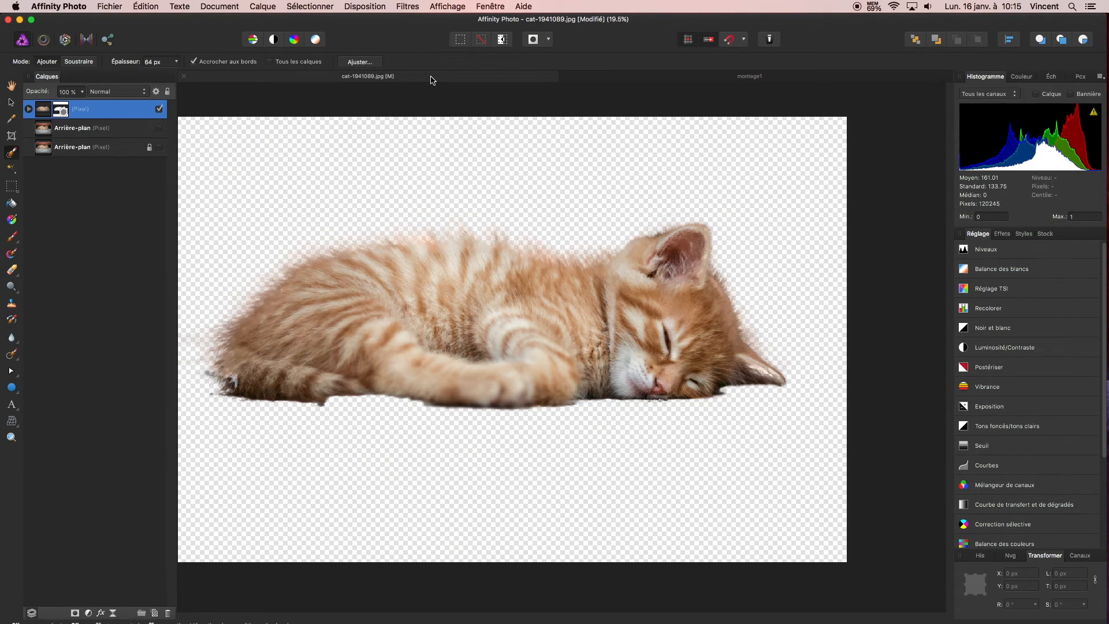
{"action": "left_click", "coordinate": [653, 81]}
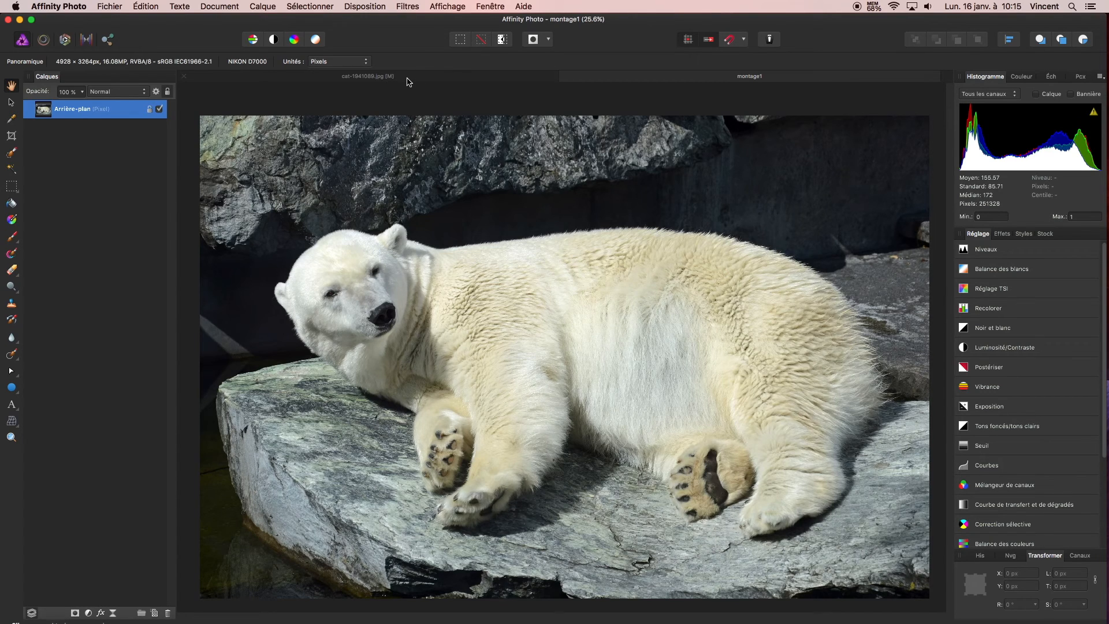
{"action": "left_click", "coordinate": [367, 76]}
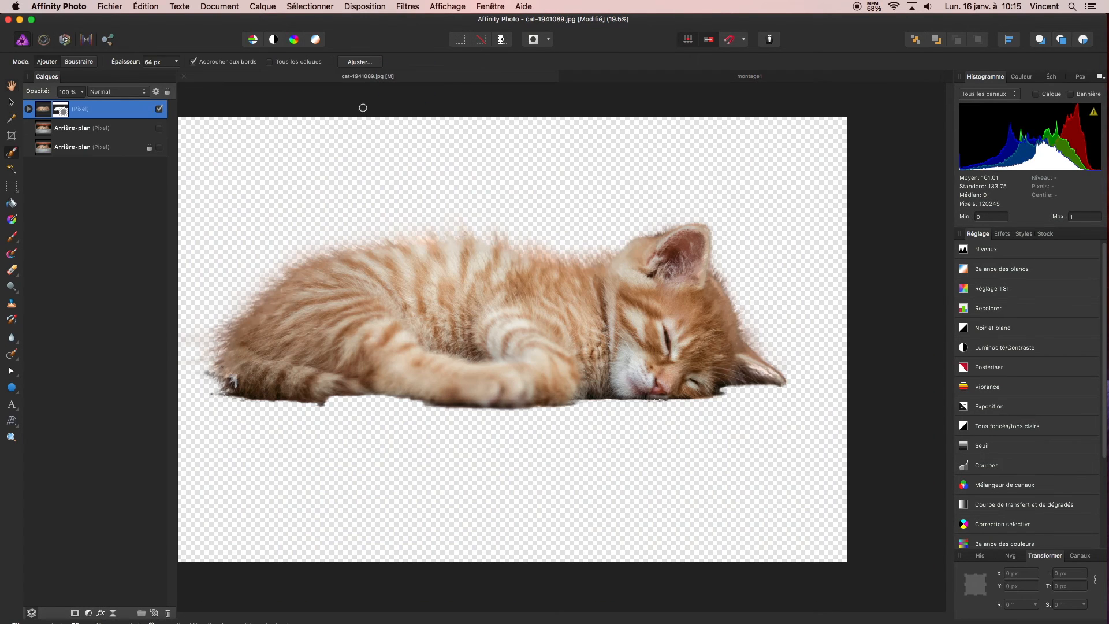
{"action": "right_click", "coordinate": [102, 109]}
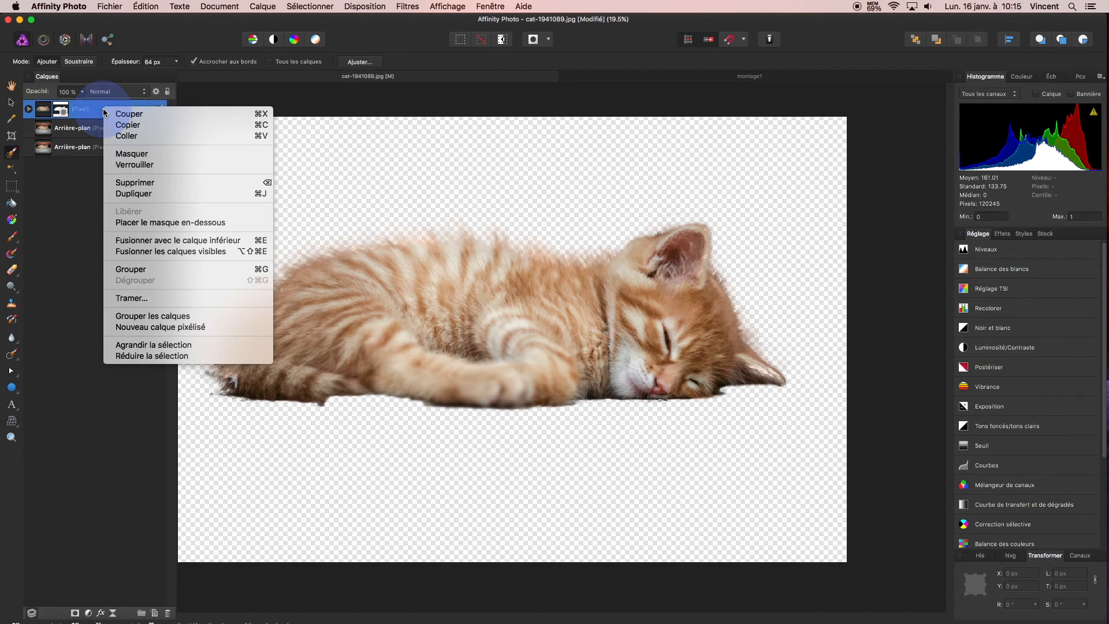
{"action": "left_click", "coordinate": [133, 125]}
Paste the copied kitten layer with its mask above the Arrière-plan layer in the montage1 document
{"action": "left_click", "coordinate": [633, 77]}
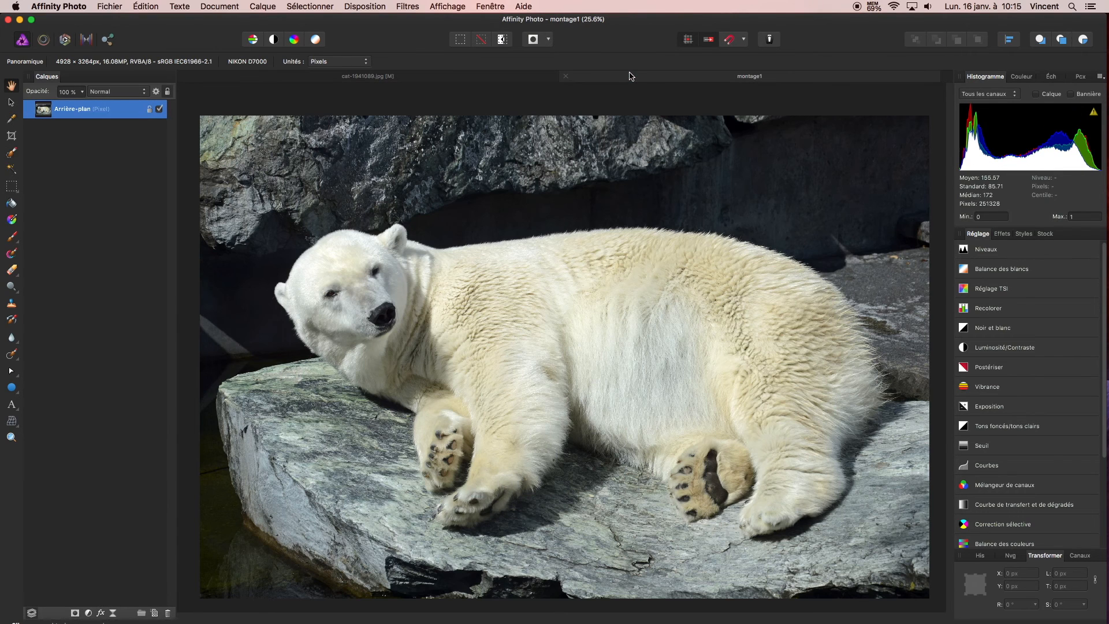
{"action": "left_click", "coordinate": [128, 159]}
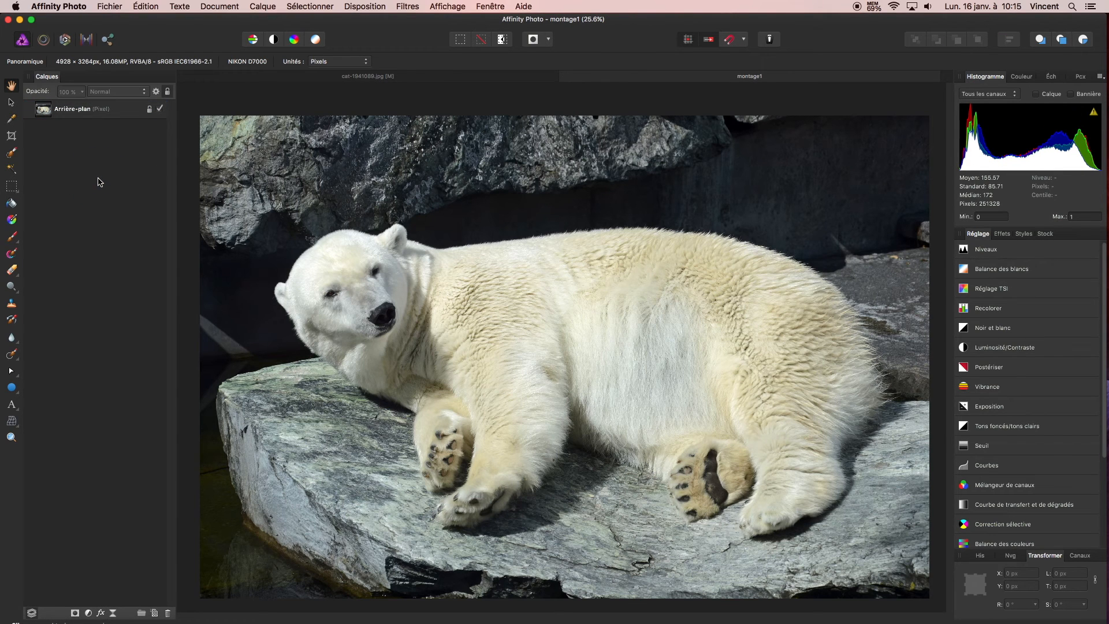
{"action": "left_click", "coordinate": [131, 112]}
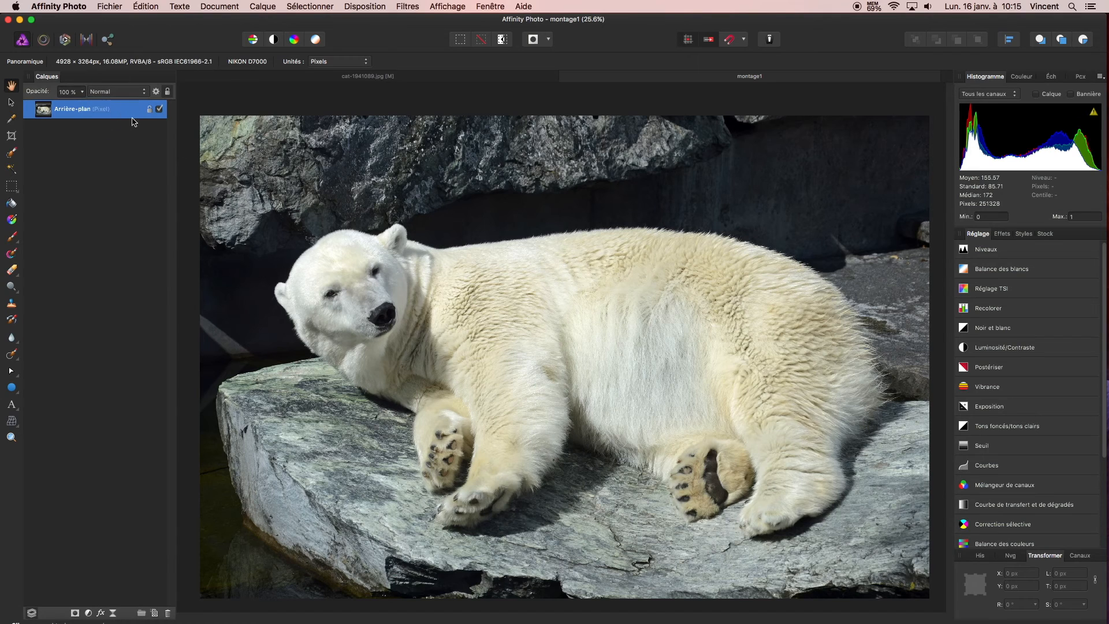
{"action": "right_click", "coordinate": [478, 281]}
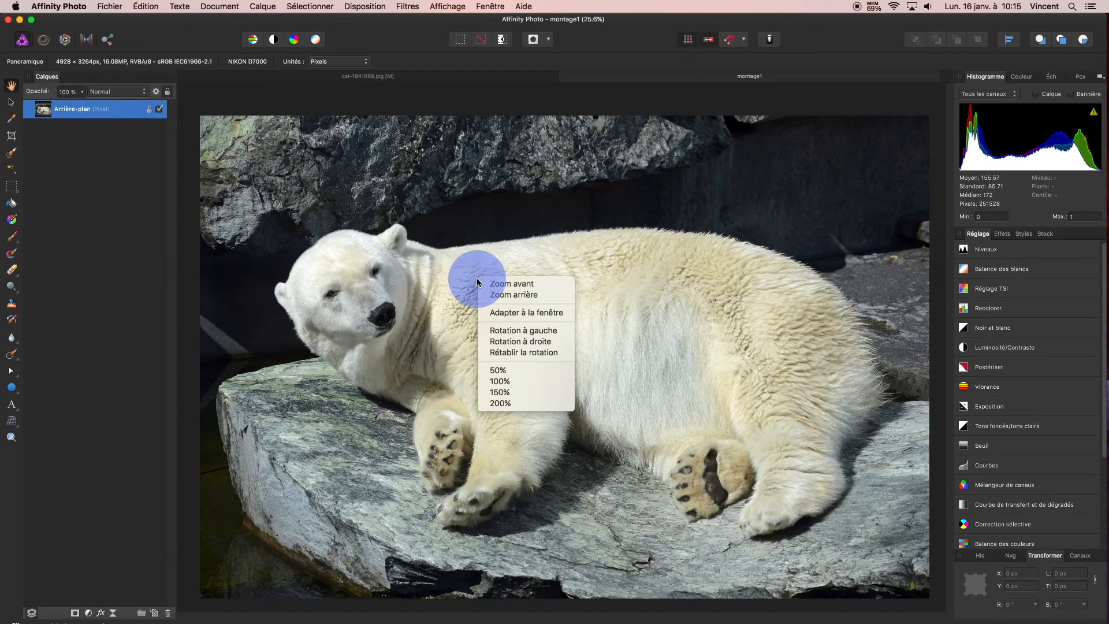
{"action": "left_click", "coordinate": [144, 7]}
{"action": "left_click", "coordinate": [145, 7]}
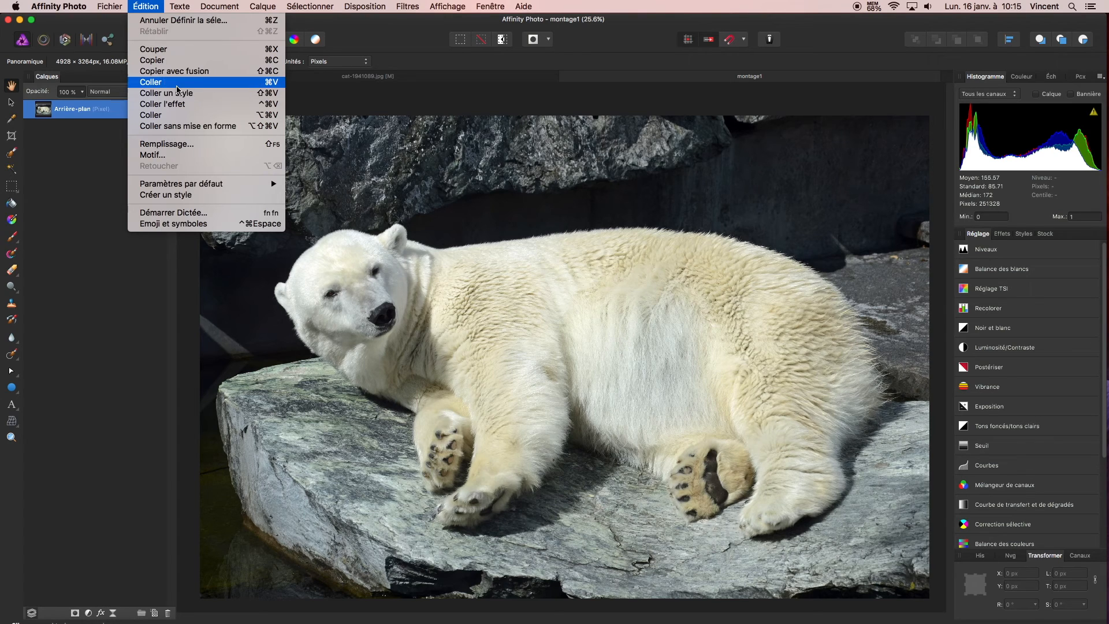
{"action": "left_click", "coordinate": [176, 82]}
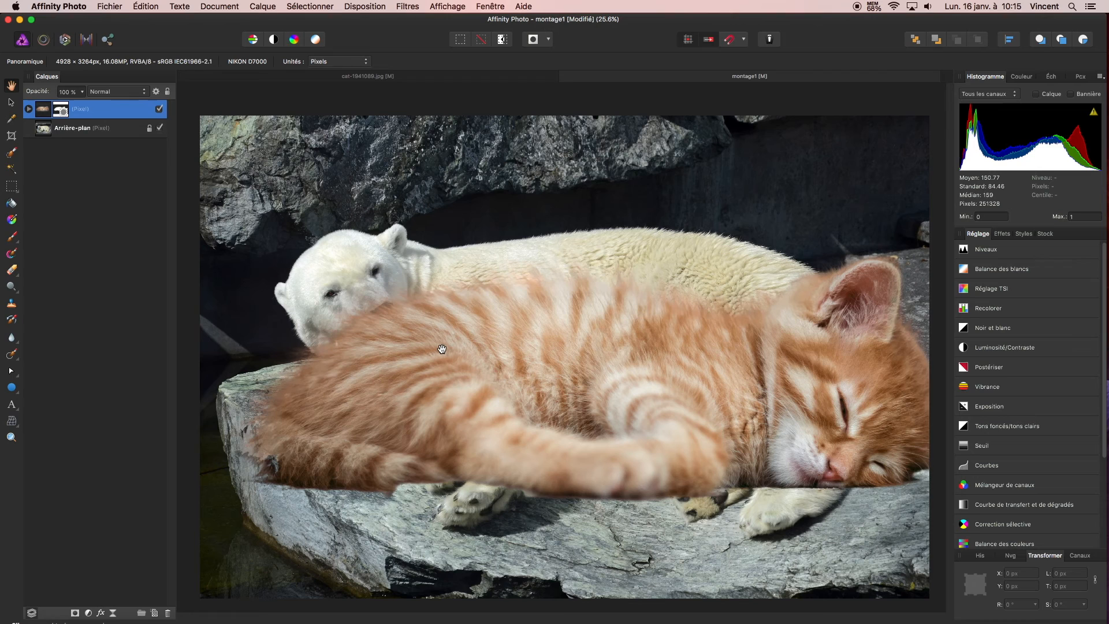
Scale the kitten layer down to about 1568 × 1045 px, place it lying on the polar bear's back, and deselect it
{"action": "scroll", "coordinate": [442, 348], "scroll_direction": "down", "scroll_amount": 3}
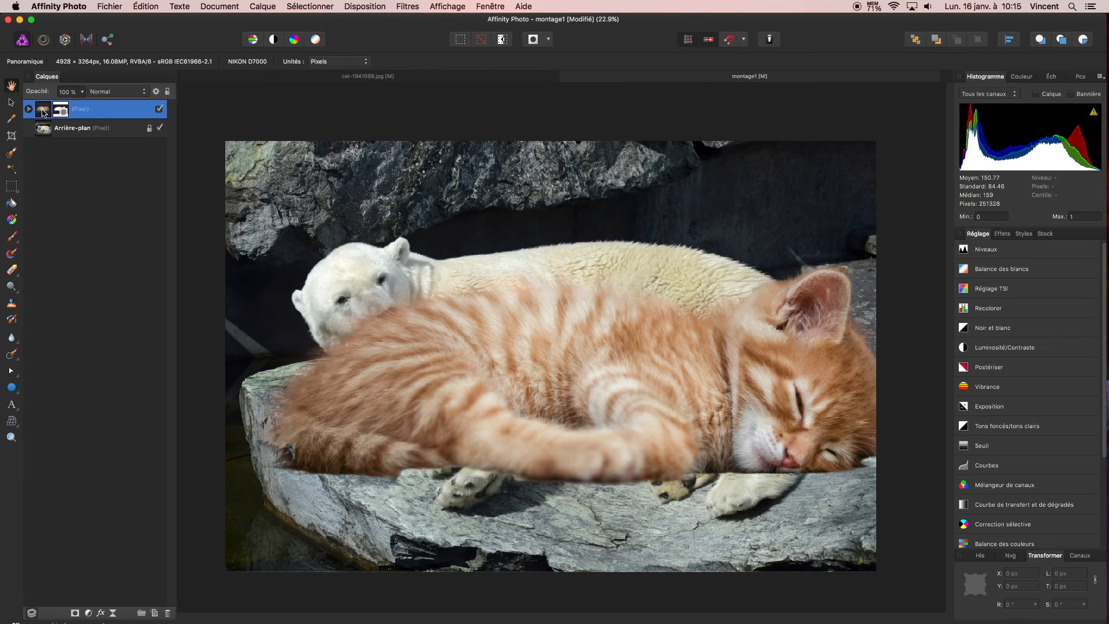
{"action": "left_click", "coordinate": [8, 105]}
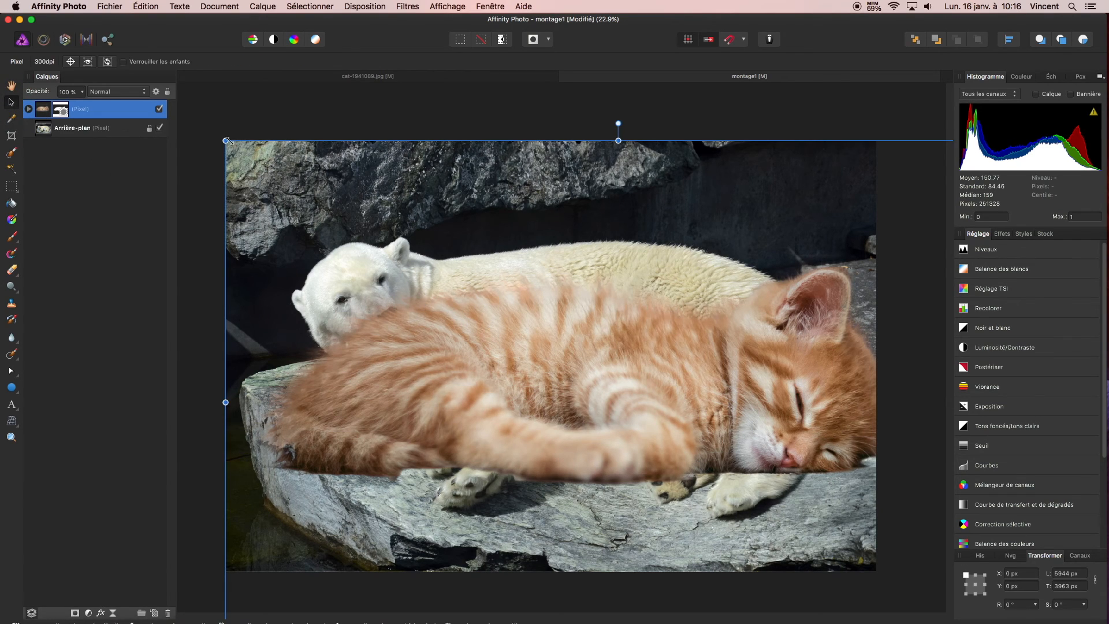
{"action": "left_click_drag", "start_coordinate": [225, 141], "coordinate": [515, 333]}
{"action": "left_click_drag", "start_coordinate": [786, 454], "coordinate": [614, 267]}
{"action": "left_click_drag", "start_coordinate": [335, 109], "coordinate": [499, 219]}
{"action": "left_click_drag", "start_coordinate": [635, 329], "coordinate": [577, 249]}
{"action": "left_click_drag", "start_coordinate": [441, 139], "coordinate": [561, 225]}
{"action": "left_click_drag", "start_coordinate": [656, 292], "coordinate": [580, 252]}
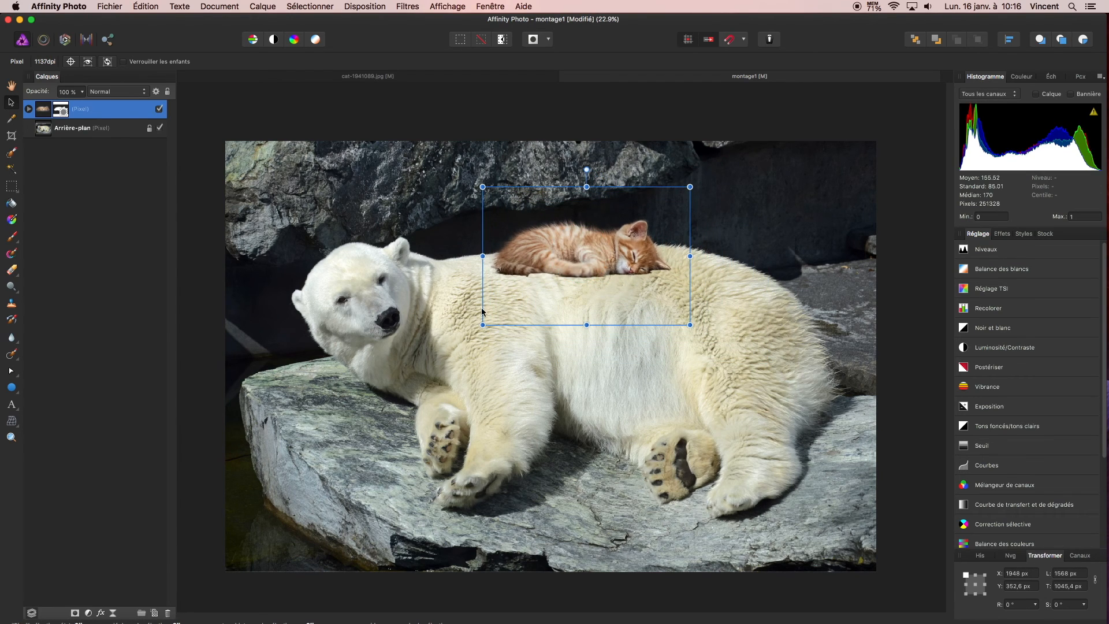
{"action": "left_click", "coordinate": [207, 364]}
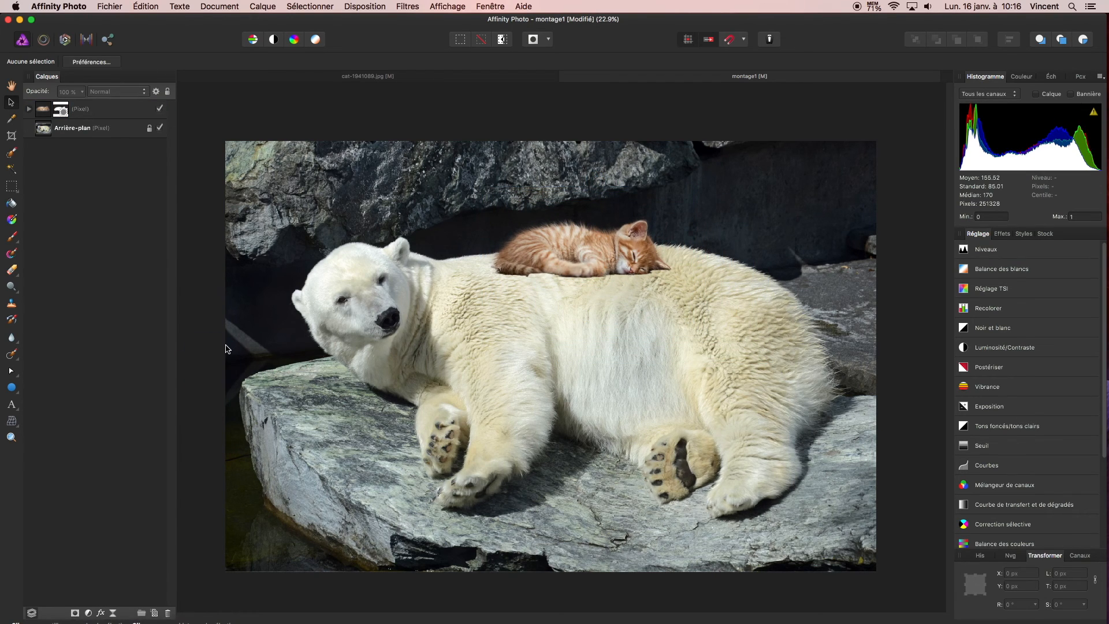